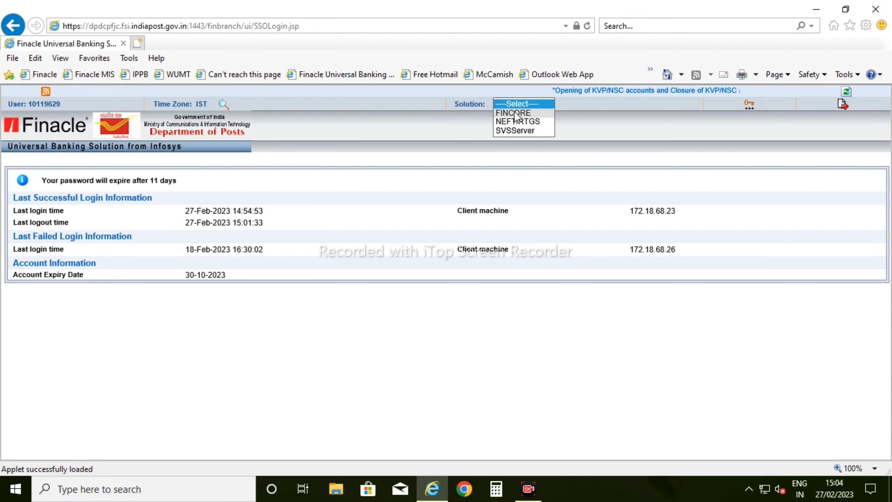
Switch the Solution to FINCORE and confirm the change.
click(514, 113)
click(461, 290)
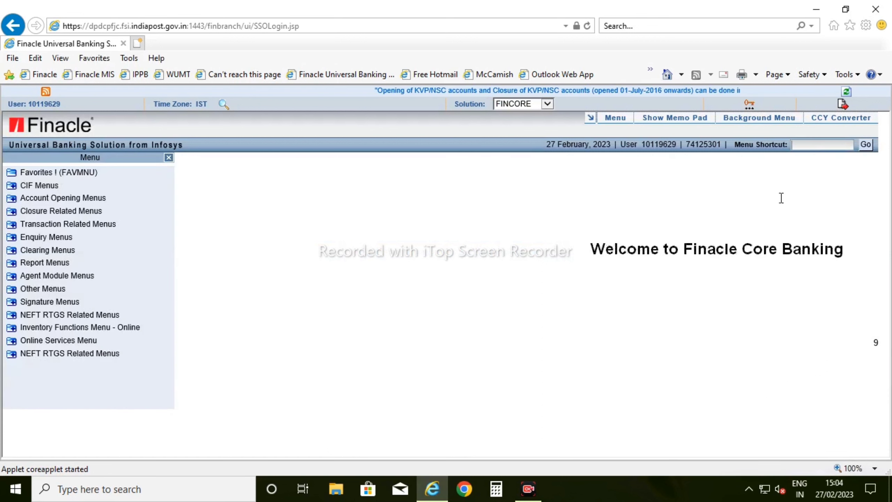
Open HSSIM Standing Instruction Maintenance with the A - Add function for a new instruction.
text(HSSIM)
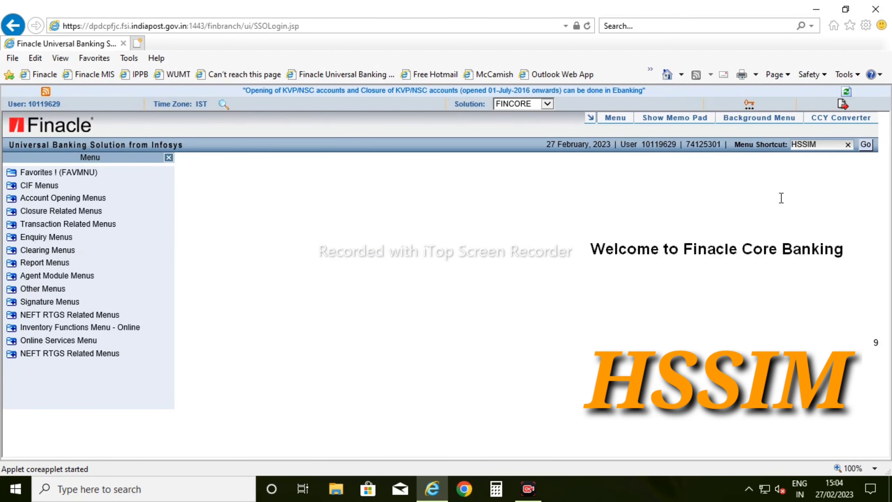
key(Return)
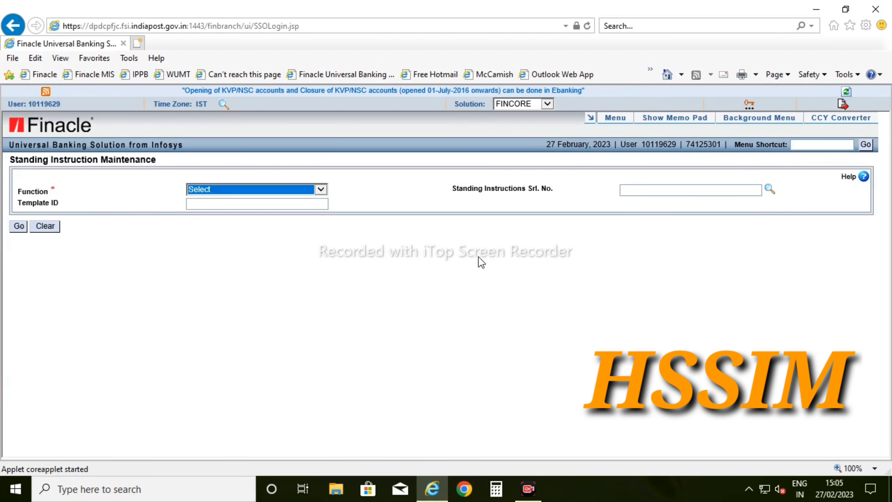
click(229, 189)
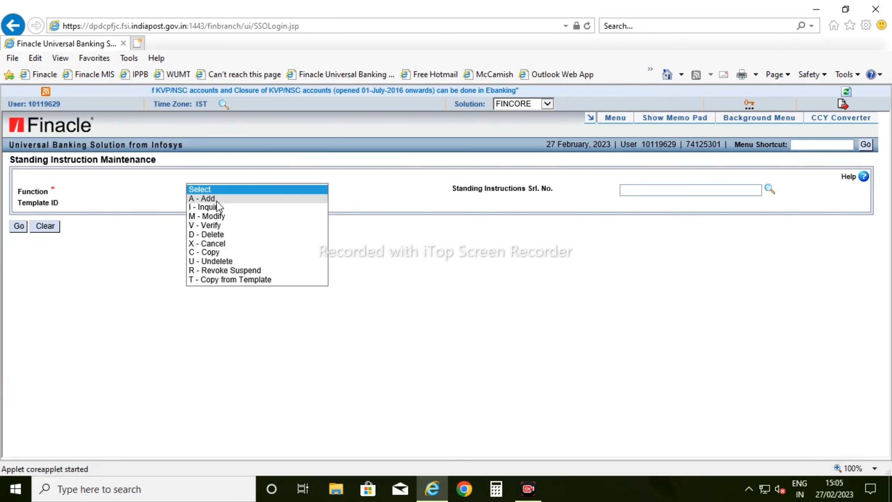
click(216, 199)
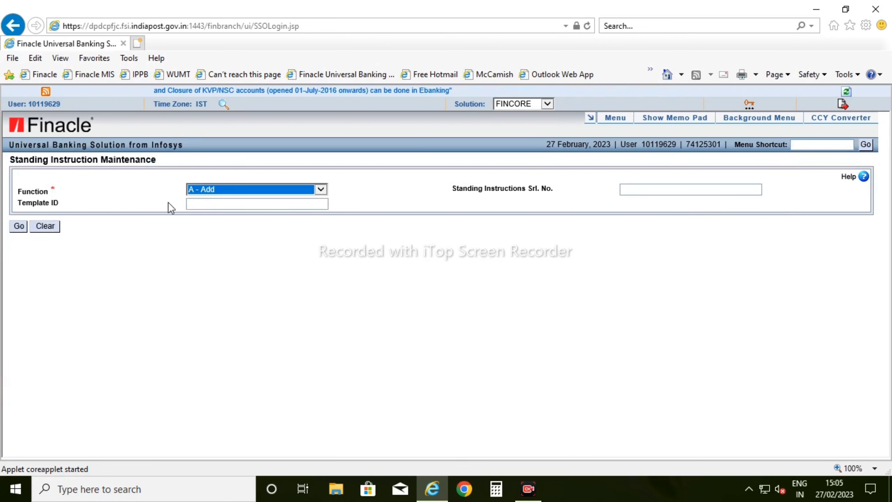
click(59, 250)
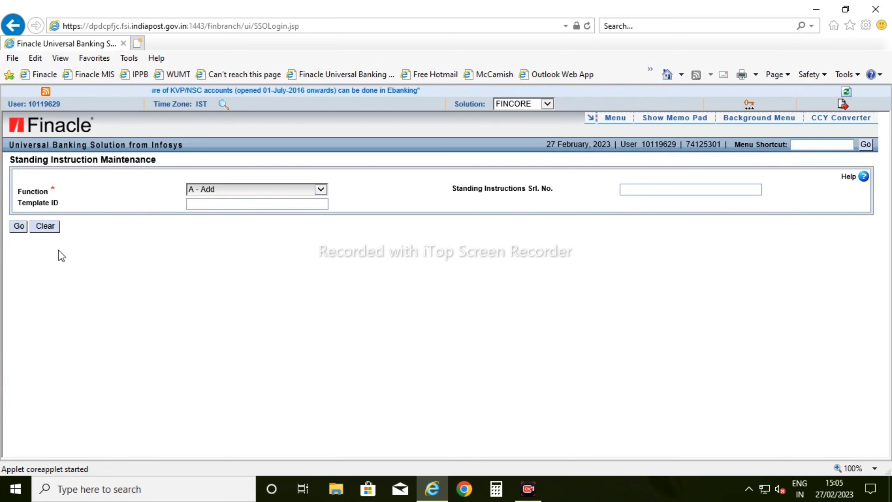
click(17, 228)
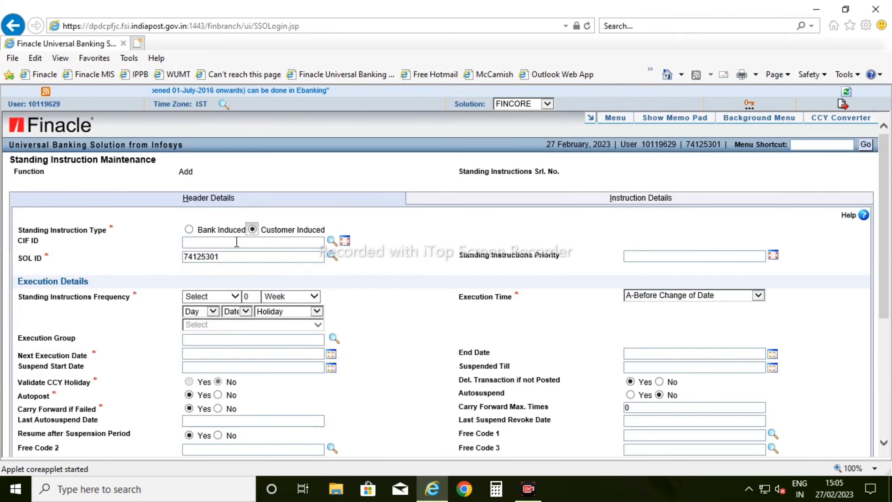
Paste the customer's CIF ID into the form so the customer's name is fetched.
click(202, 243)
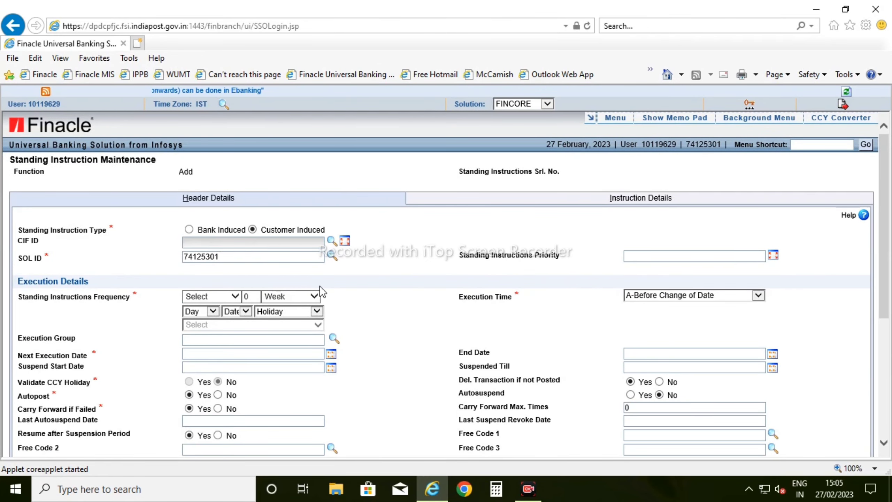
scroll(320, 290, down, 3)
scroll(316, 295, up, 3)
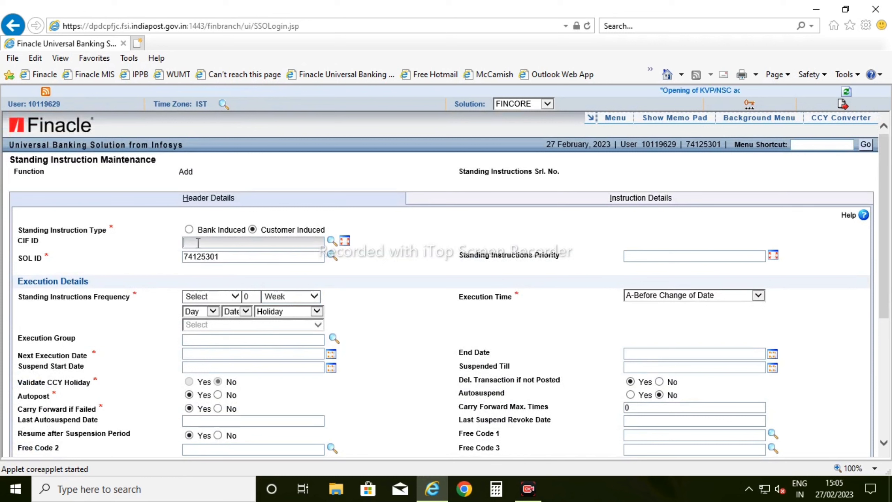
key(ctrl+v)
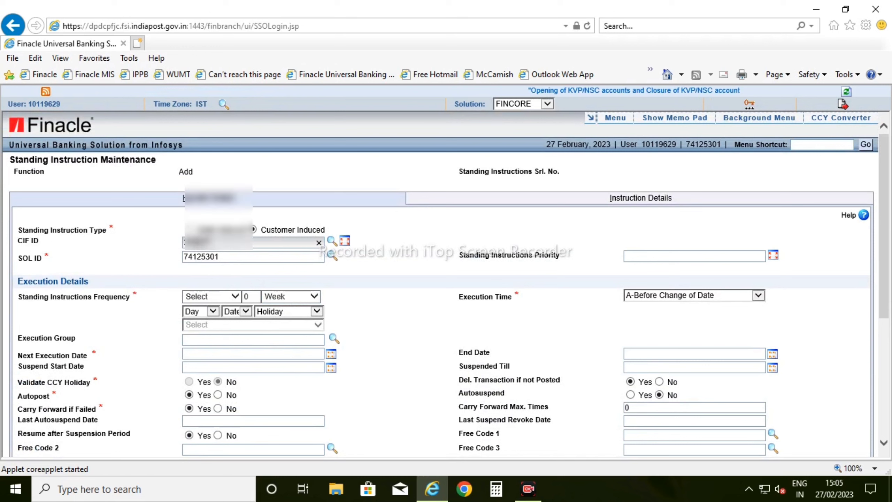
click(430, 254)
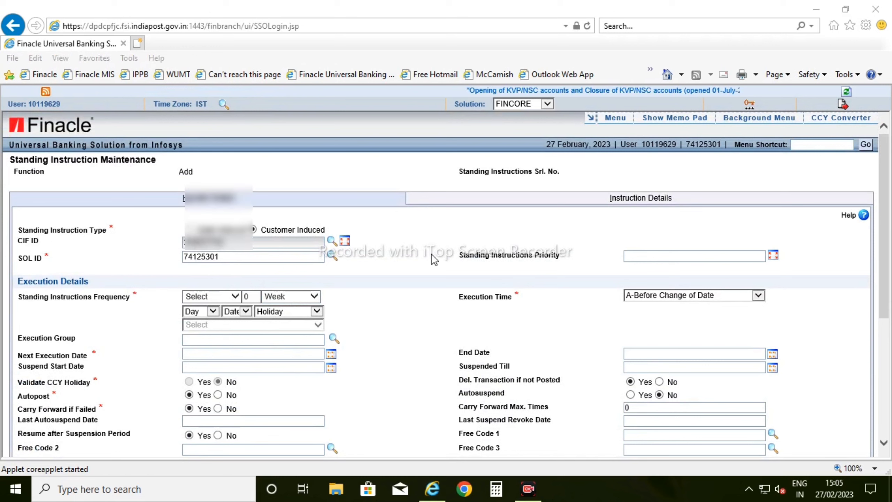
scroll(439, 248, down, 2)
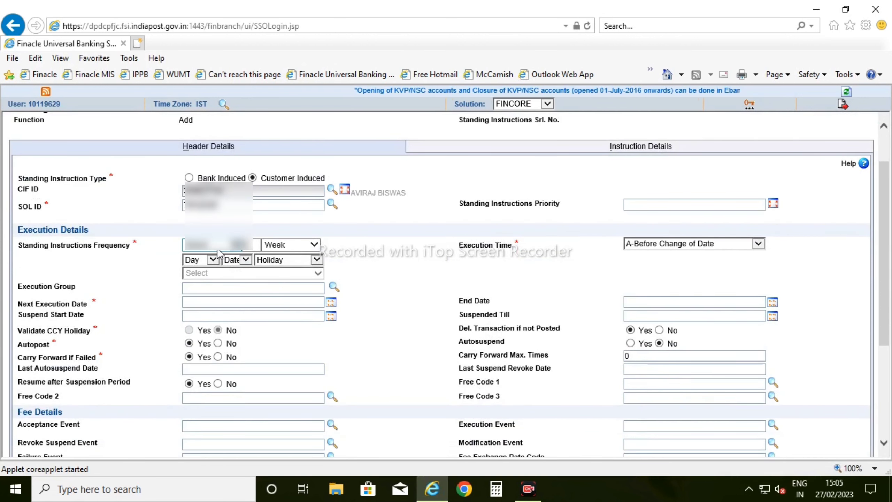
Set Frequency Monthly on date 15, Holiday Previous day, Execution Time After Change of Date.
click(217, 248)
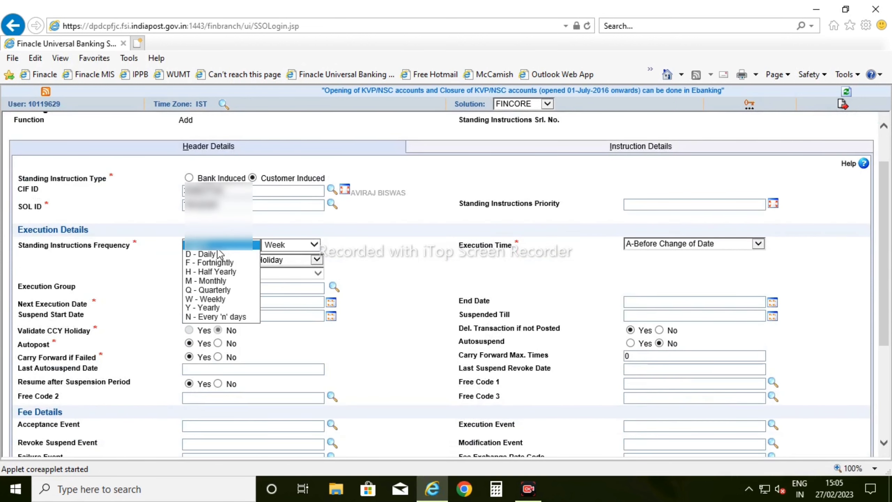
click(219, 282)
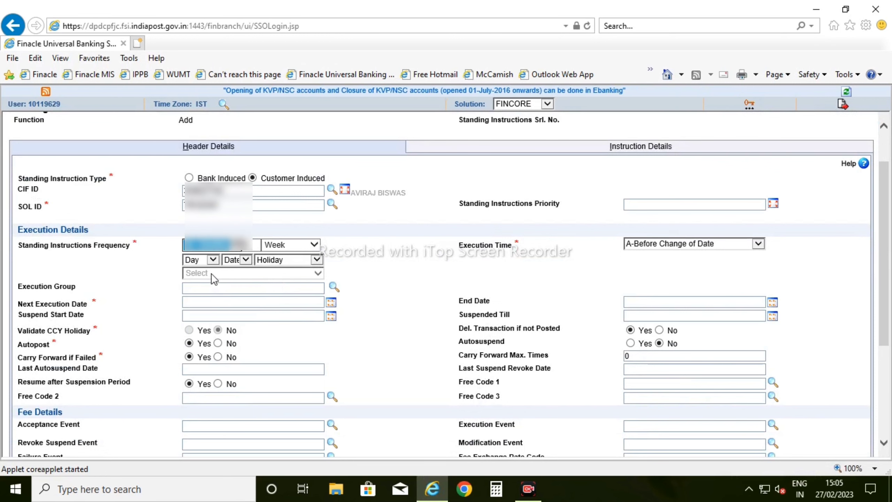
click(210, 260)
click(209, 262)
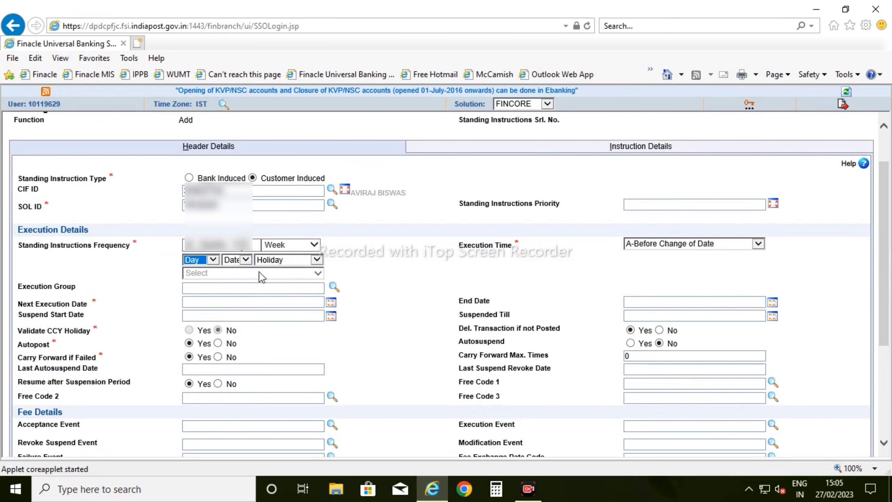
click(242, 260)
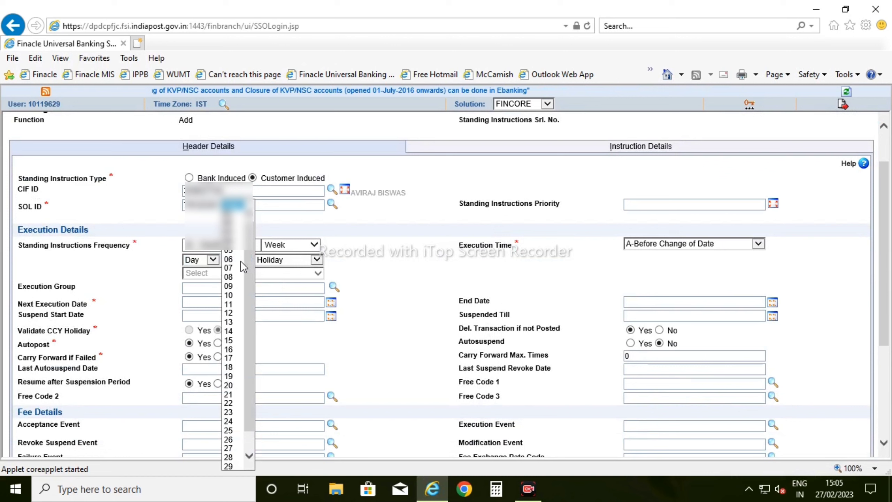
click(228, 340)
click(288, 260)
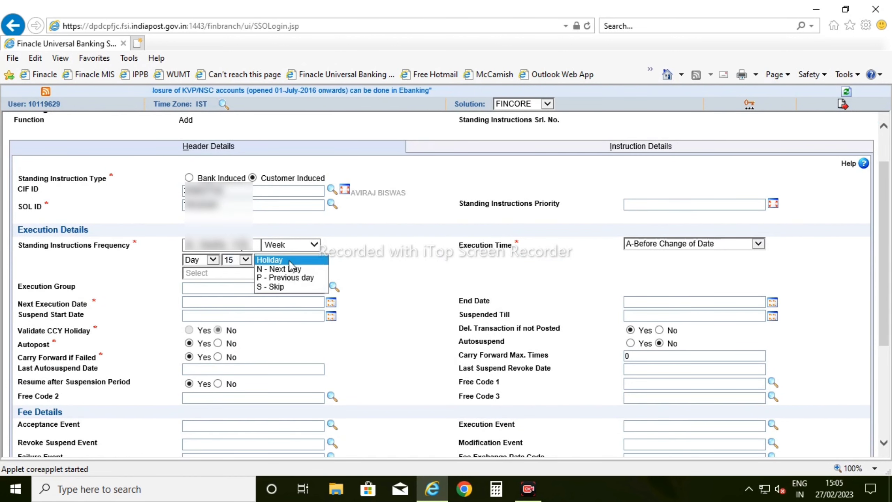
click(293, 279)
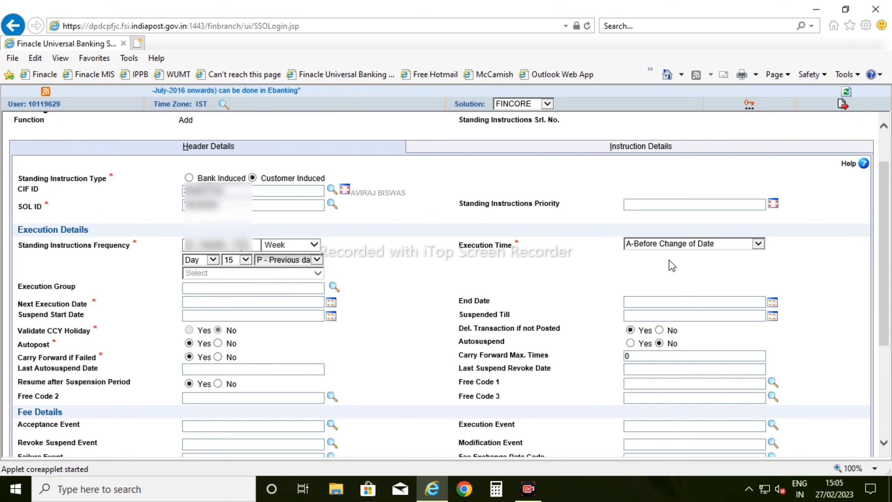
click(672, 245)
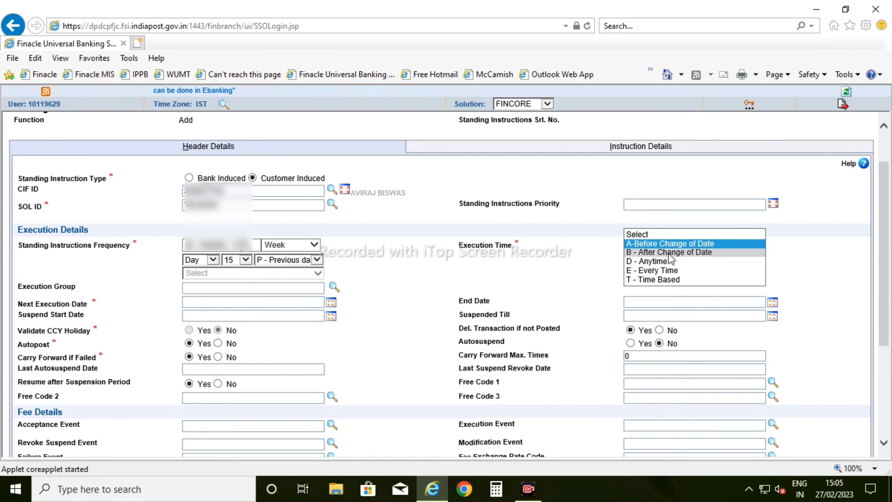
click(670, 253)
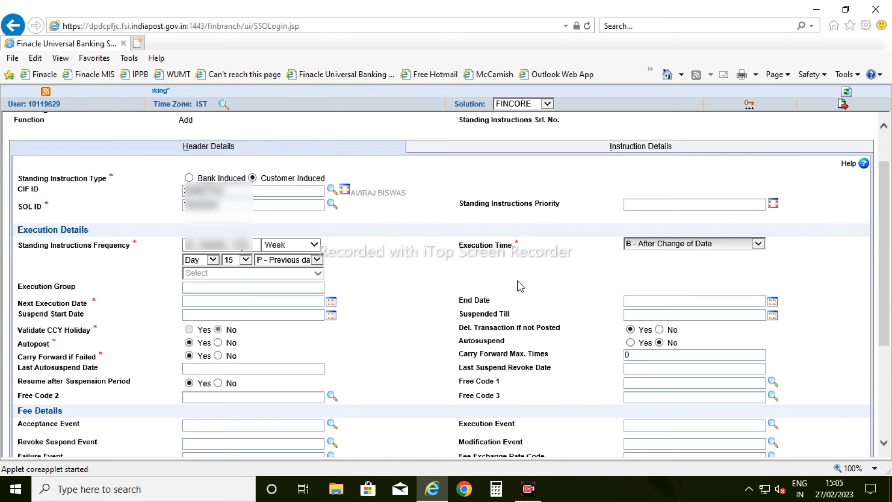
scroll(518, 281, down, 2)
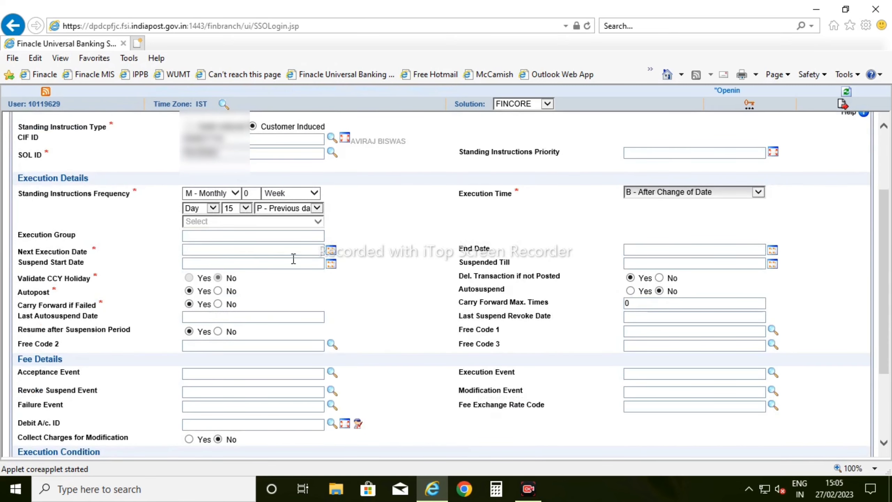
Set the Next Execution Date to 15-03-2023 using the calendar.
click(330, 250)
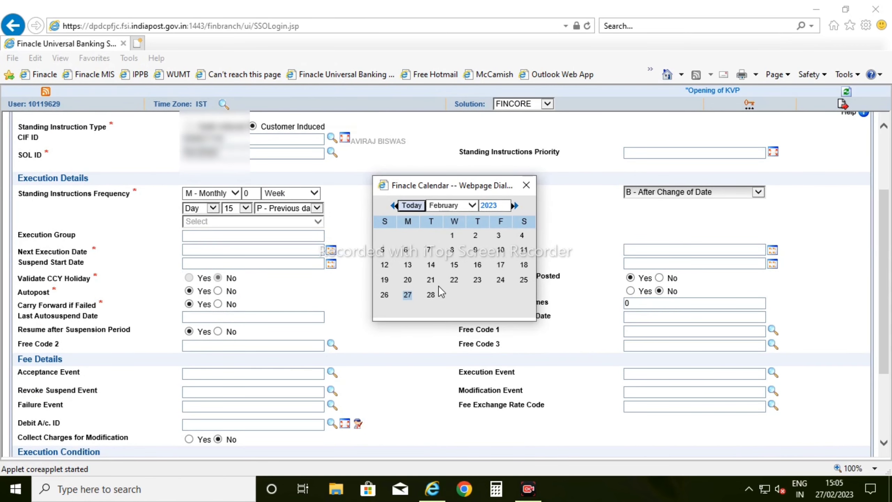
click(470, 207)
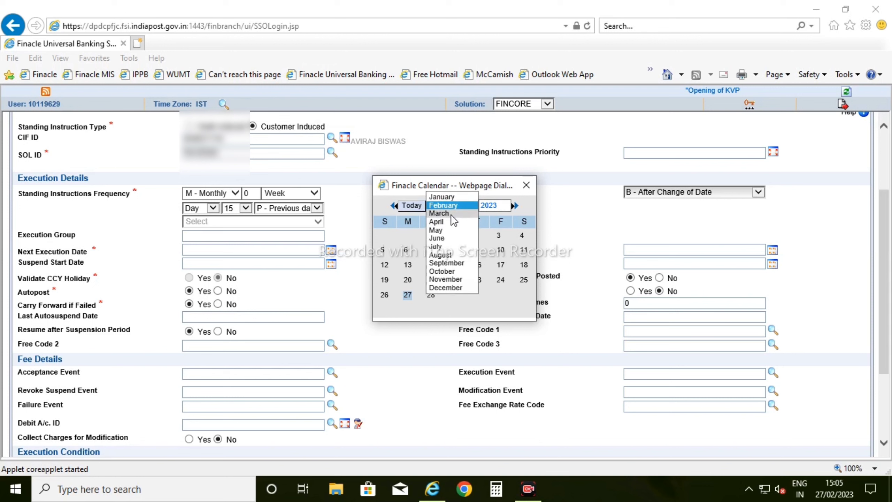
click(451, 215)
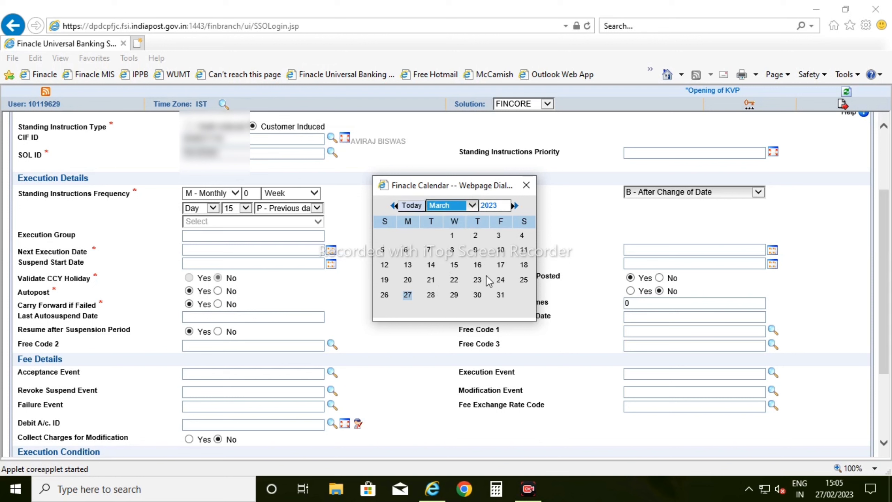
click(453, 265)
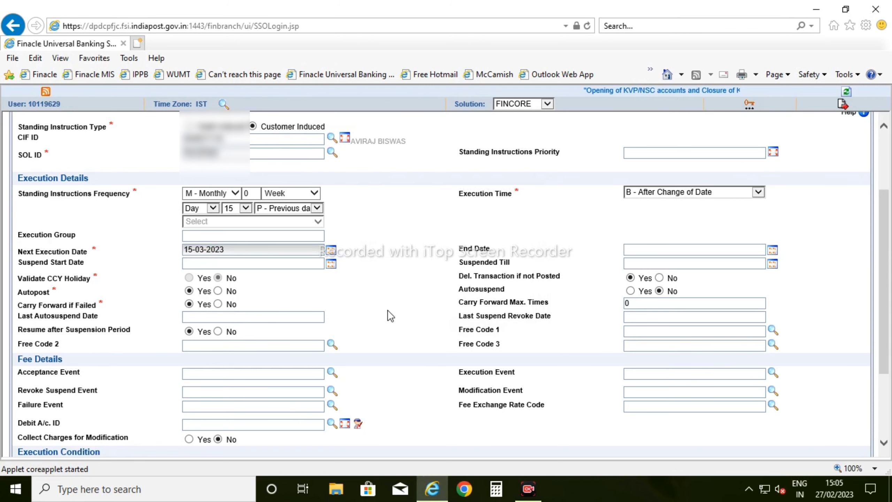
scroll(388, 310, down, 3)
scroll(387, 309, up, 5)
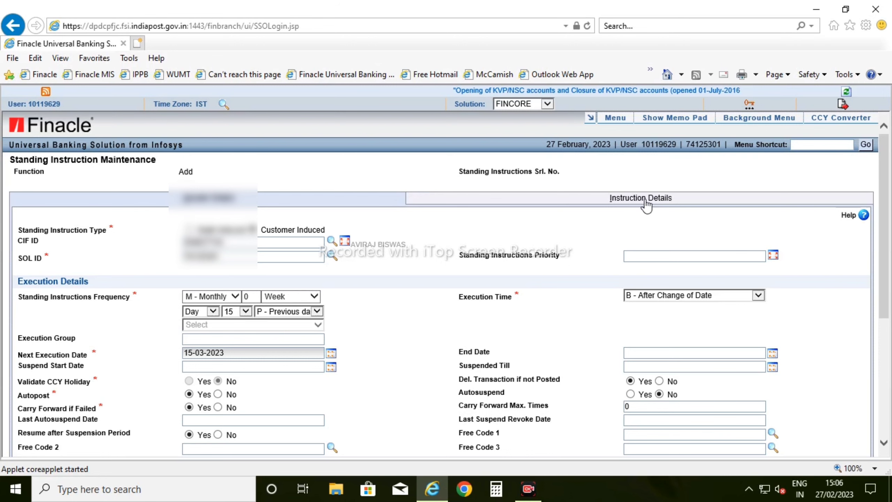
In Instruction Details, enter INR as currency and the debit account ID.
click(645, 203)
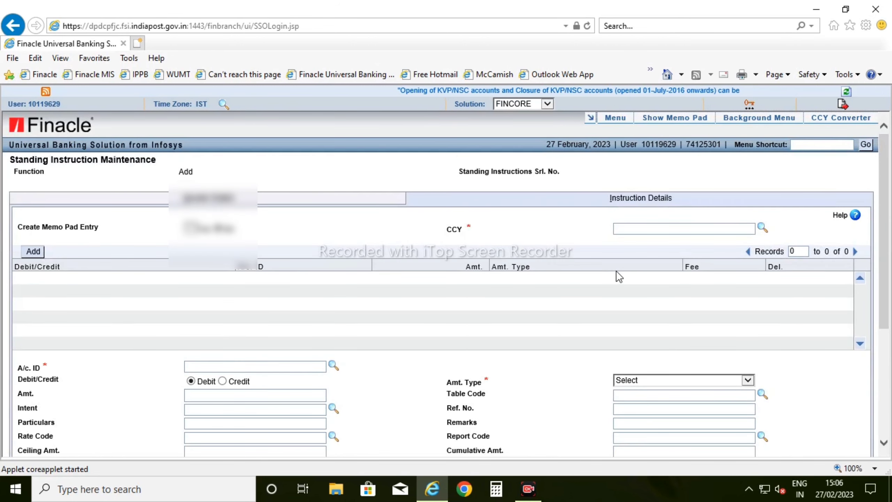
scroll(436, 348, down, 1)
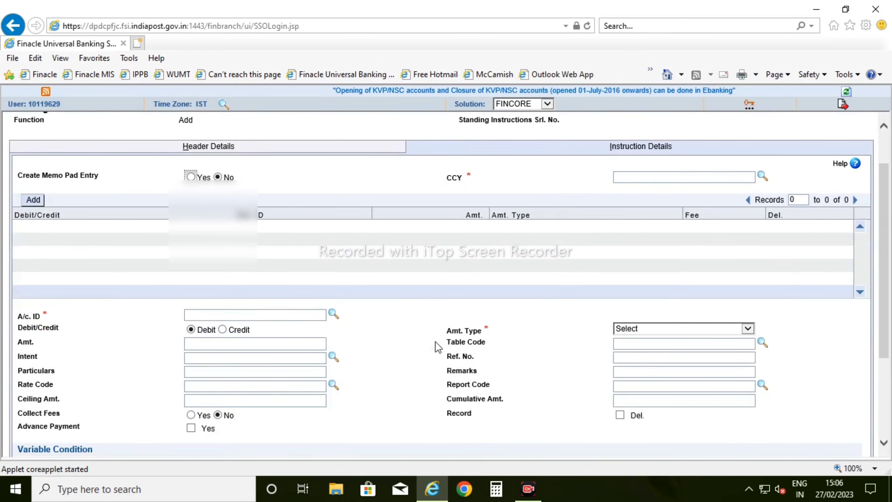
scroll(435, 342, up, 1)
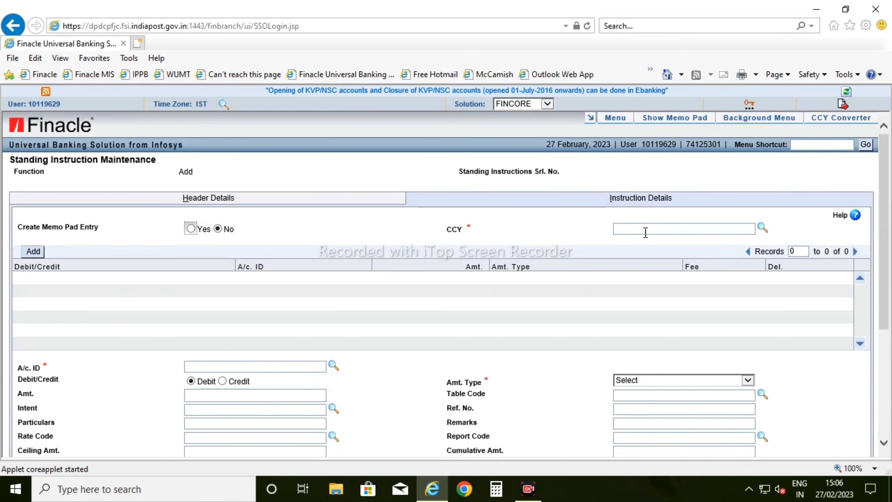
click(646, 229)
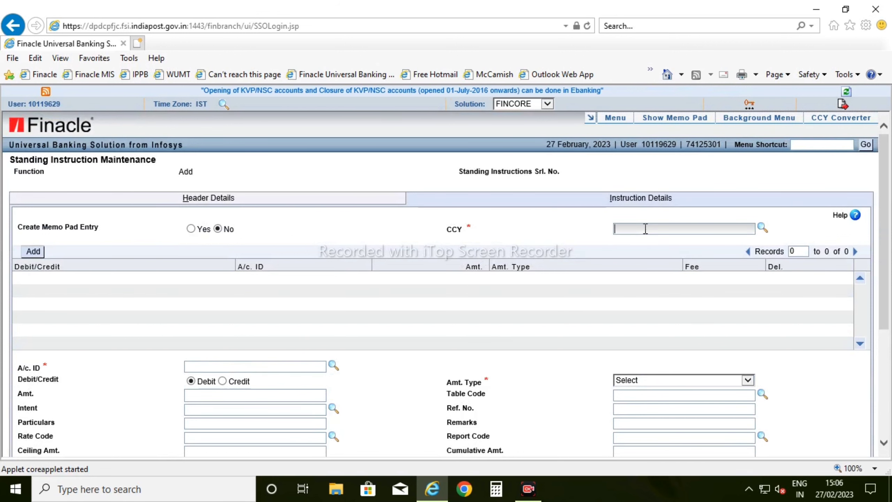
text(INR)
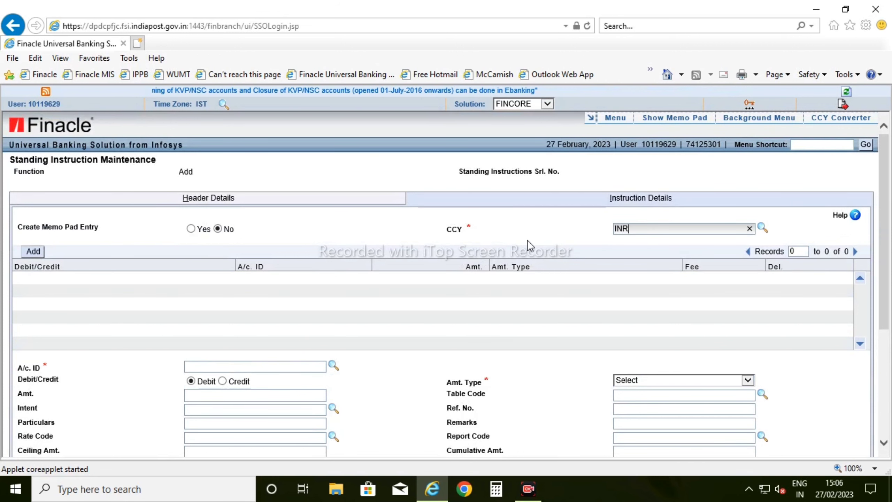
scroll(512, 245, down, 2)
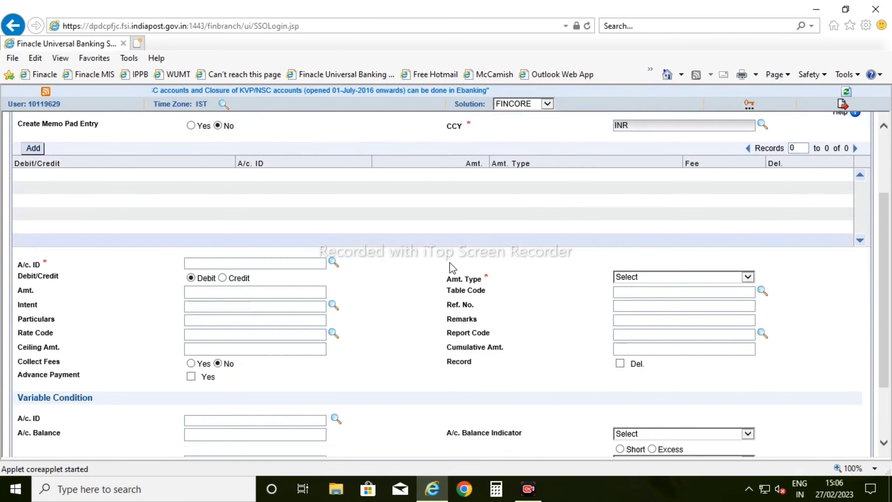
click(241, 264)
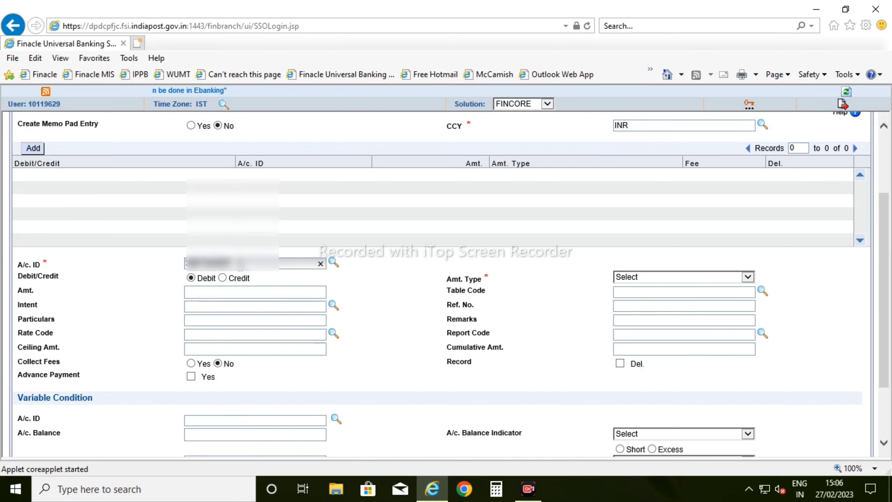
key(Tab)
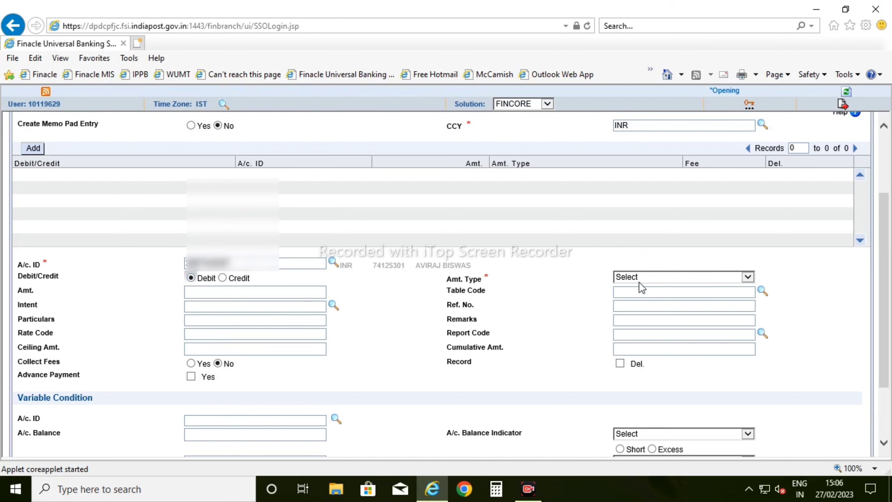
Set a Fixed amount of 500.00 and add the debit leg to the records list.
click(651, 278)
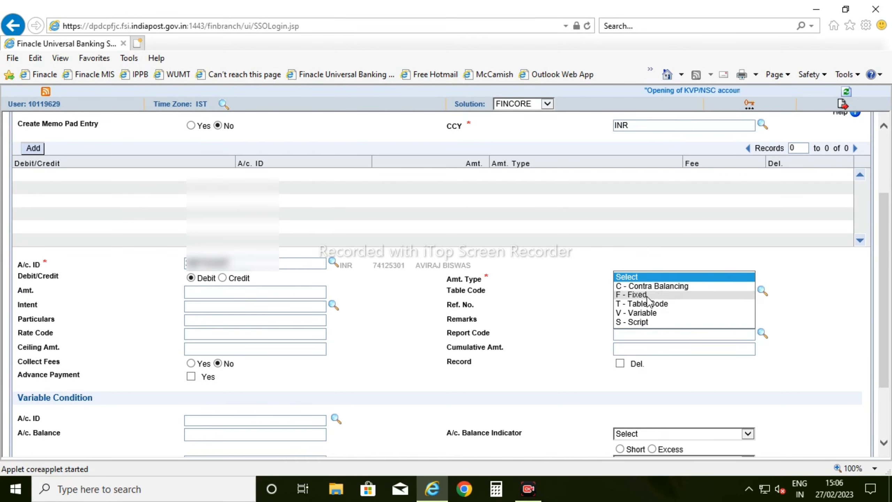
click(632, 294)
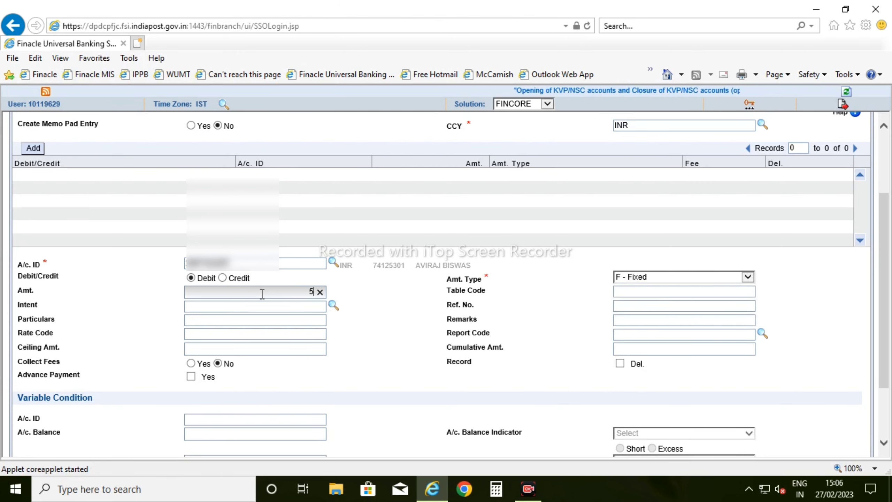
text(500)
key(Tab)
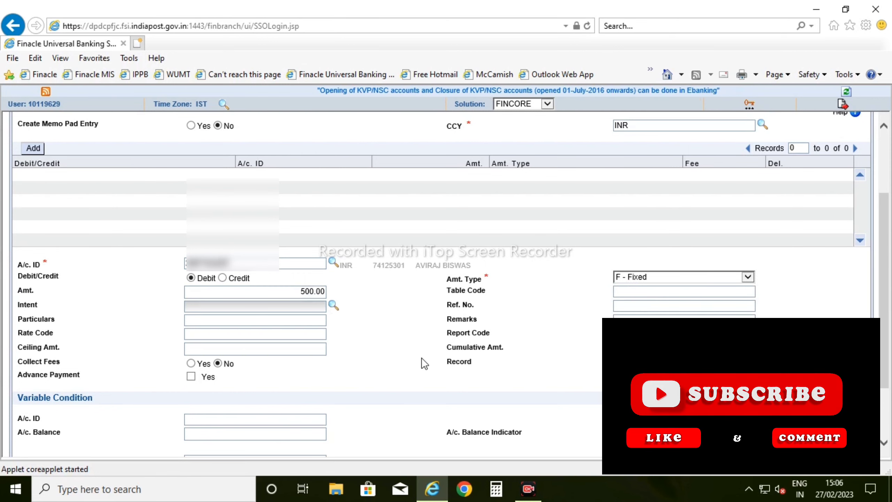
scroll(421, 363, up, 2)
scroll(424, 364, up, 2)
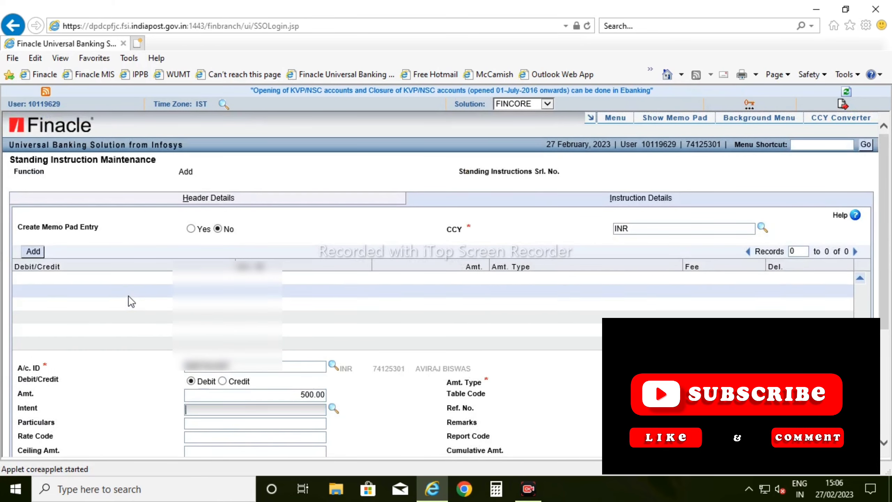
click(35, 251)
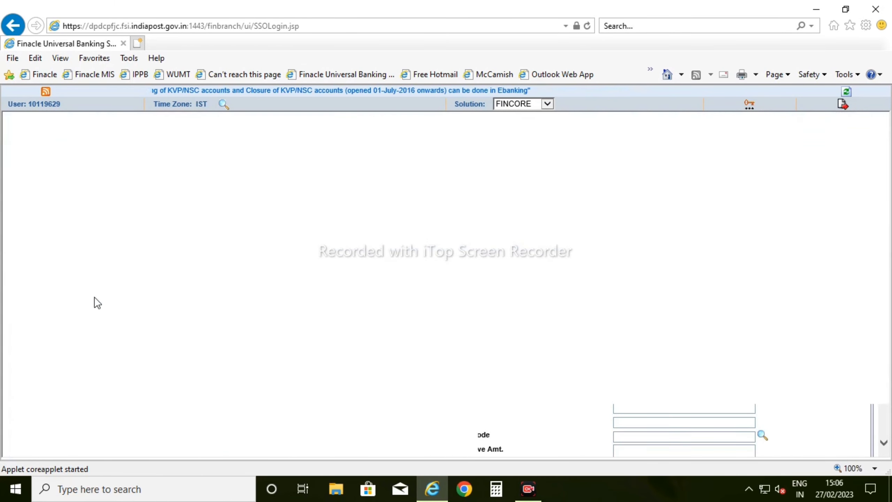
scroll(117, 305, down, 2)
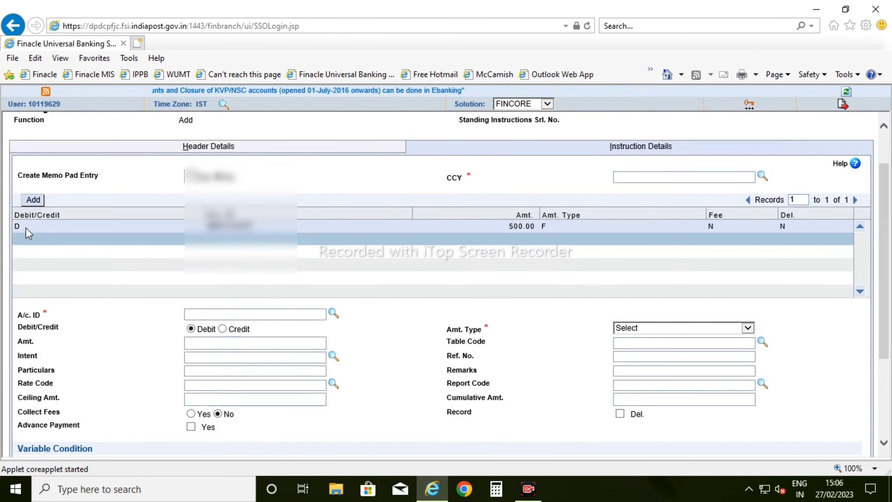
Select the empty row for the next leg and enter the credit account ID.
click(317, 238)
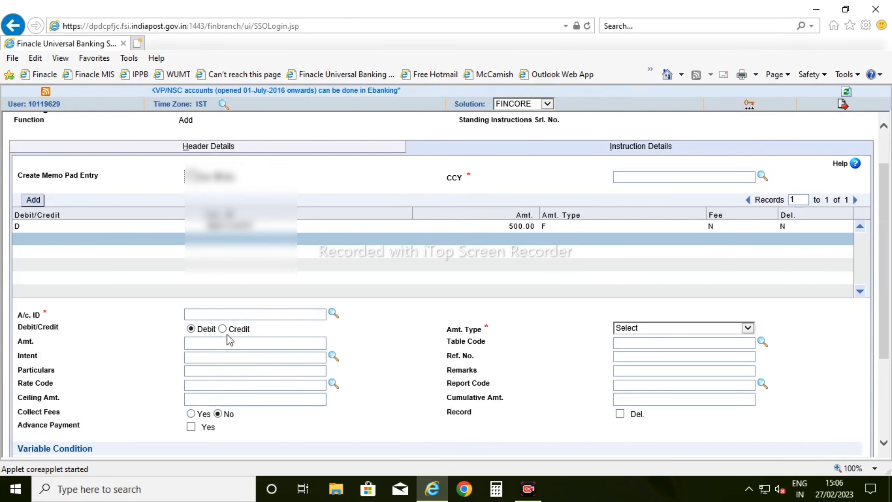
click(255, 315)
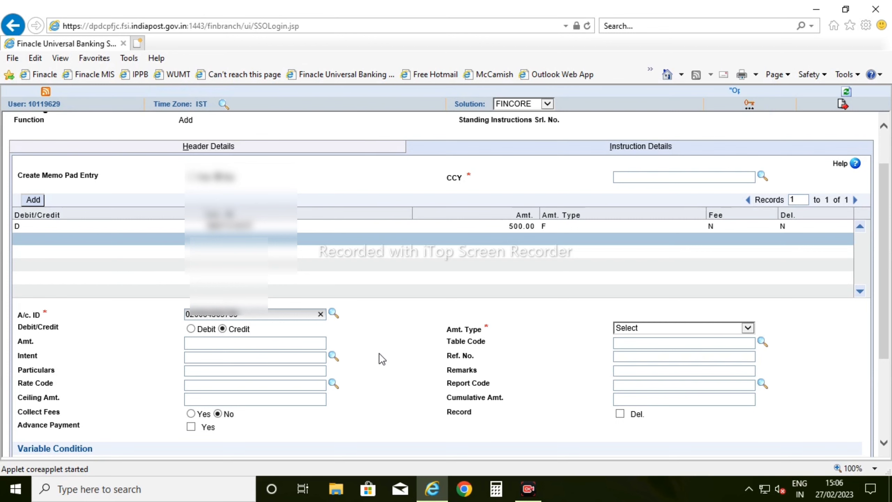
click(392, 341)
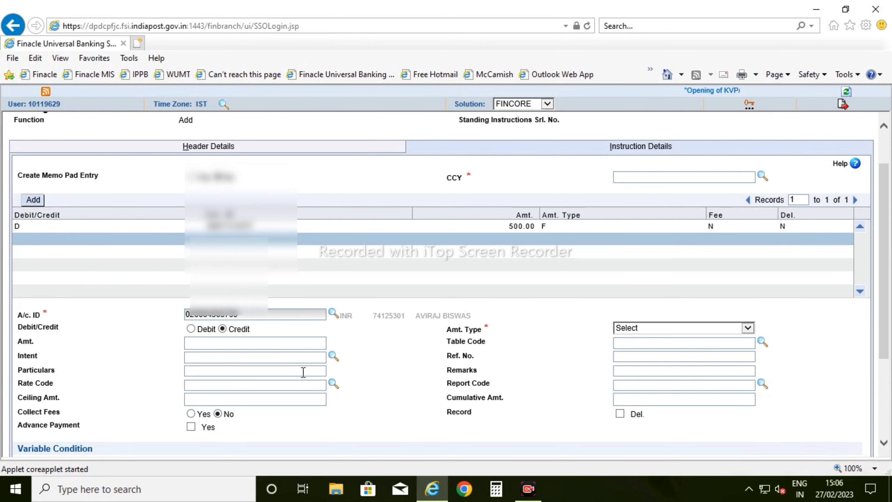
scroll(256, 354, down, 2)
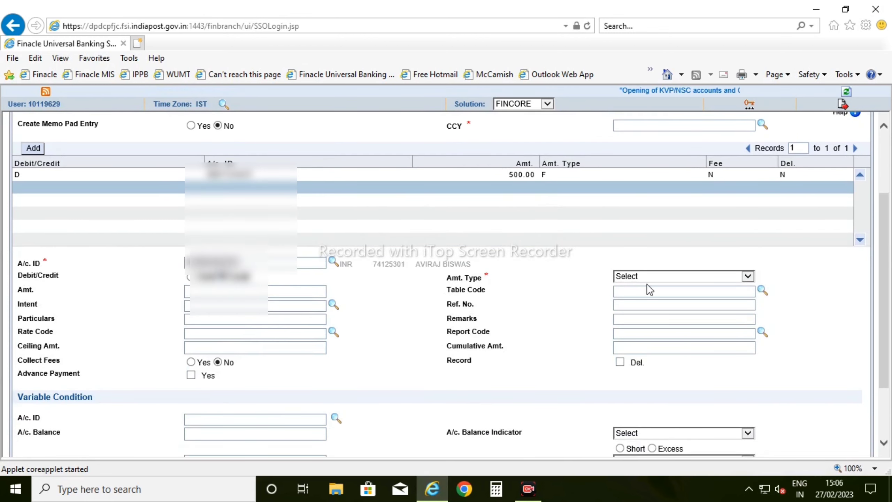
Give the credit leg a Fixed amount type with amount 500.00.
click(657, 278)
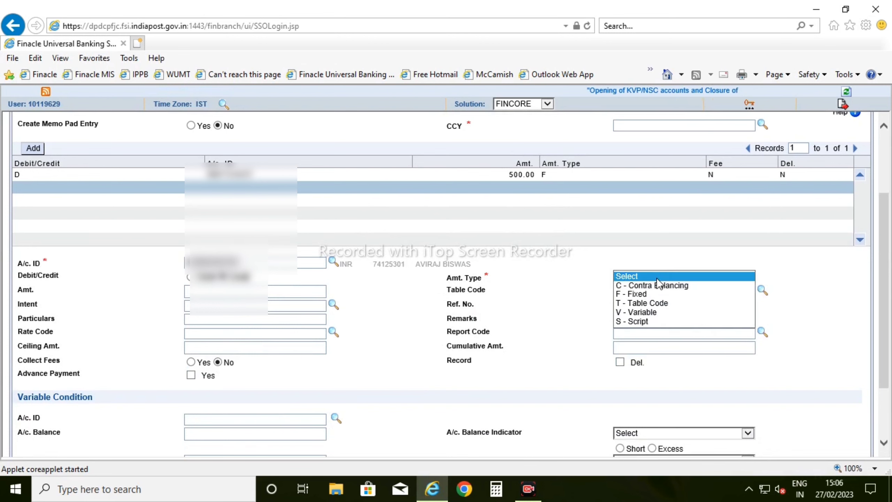
click(645, 293)
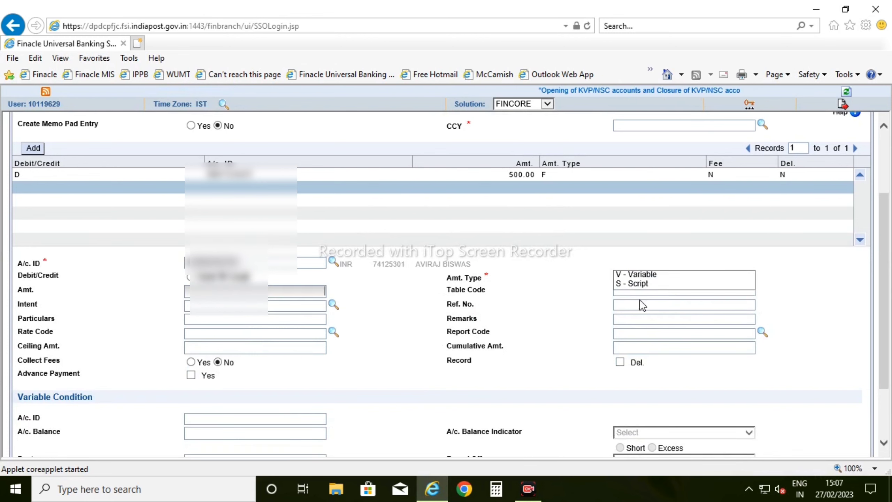
click(307, 294)
text(500)
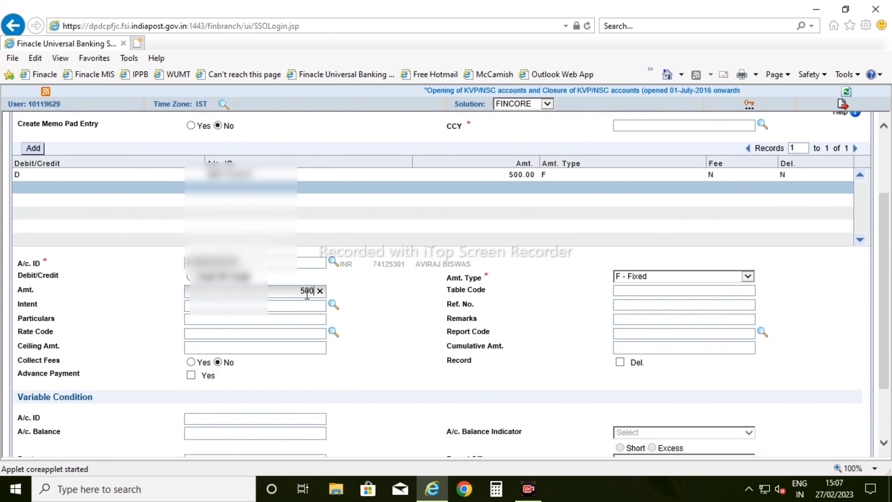
key(Tab)
scroll(375, 315, up, 1)
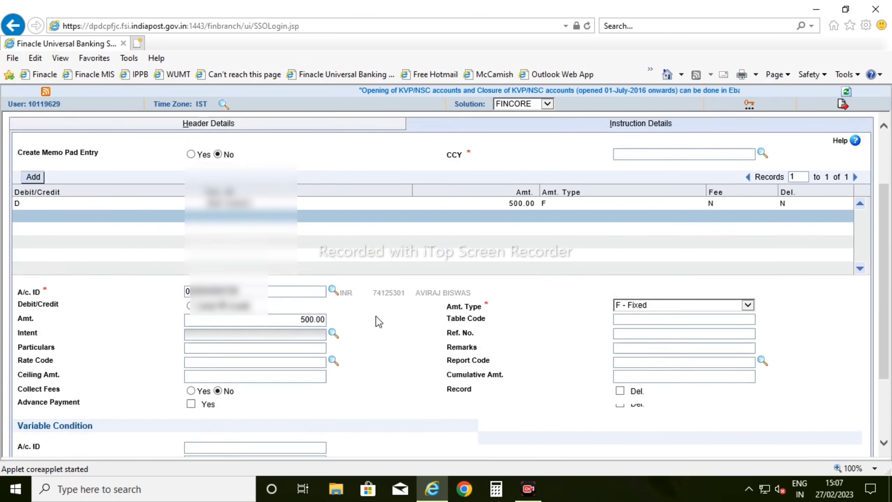
scroll(244, 348, down, 1)
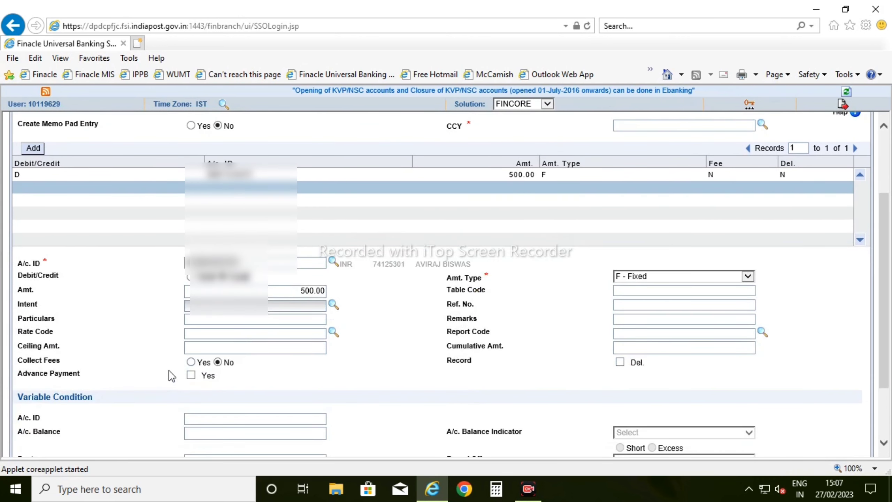
scroll(137, 360, down, 2)
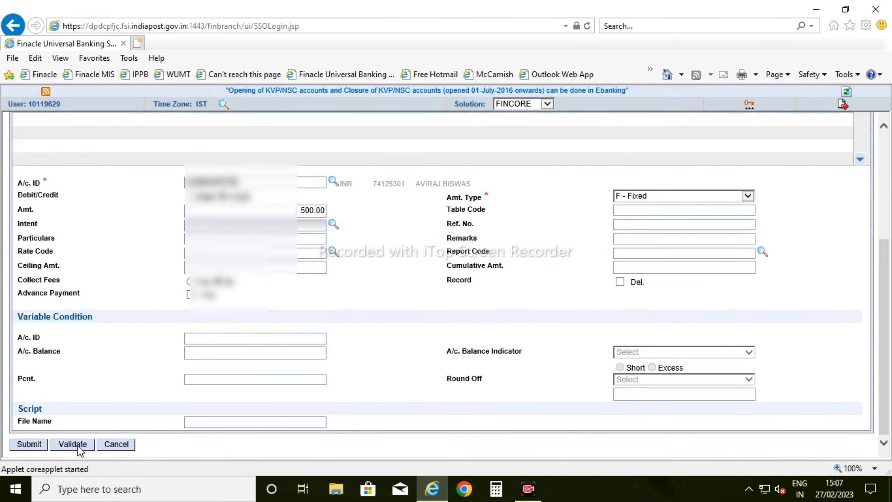
After a mandatory-fields warning, enter INR as the credit leg's currency.
click(78, 448)
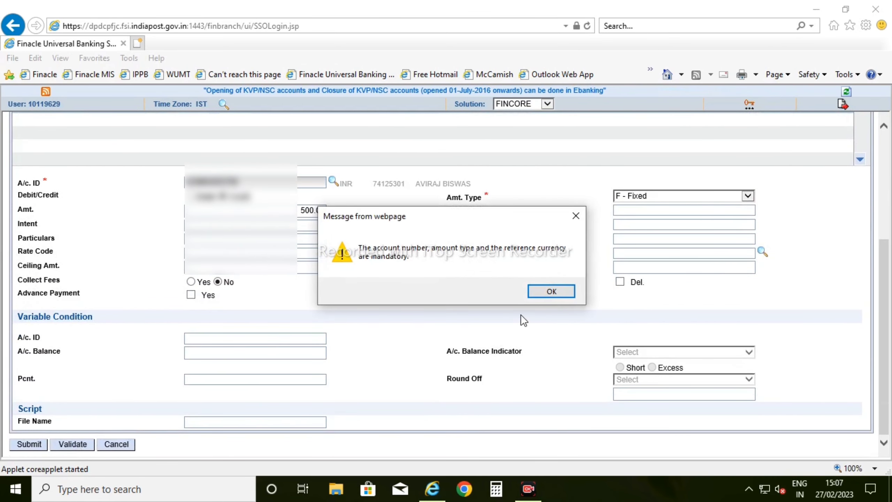
click(554, 293)
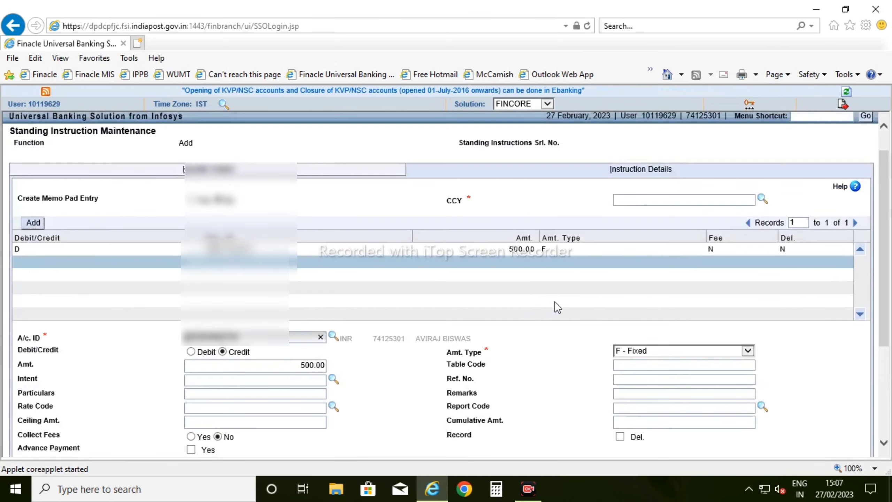
click(636, 200)
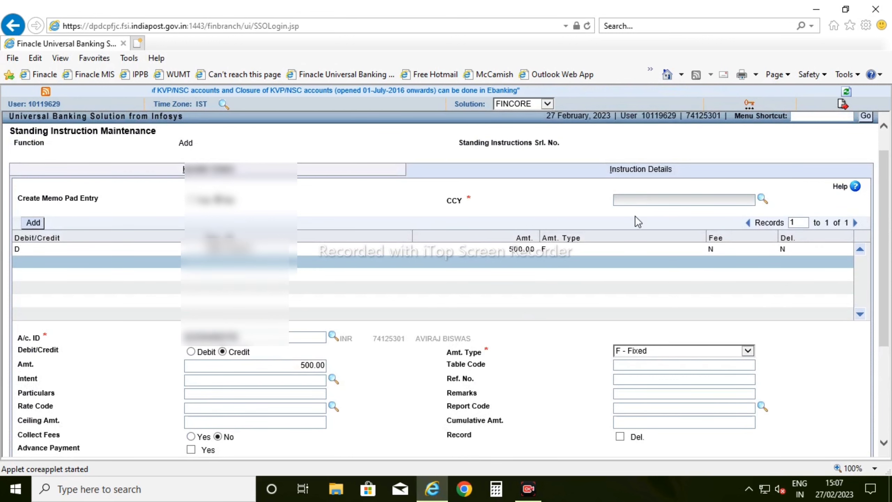
text(INR)
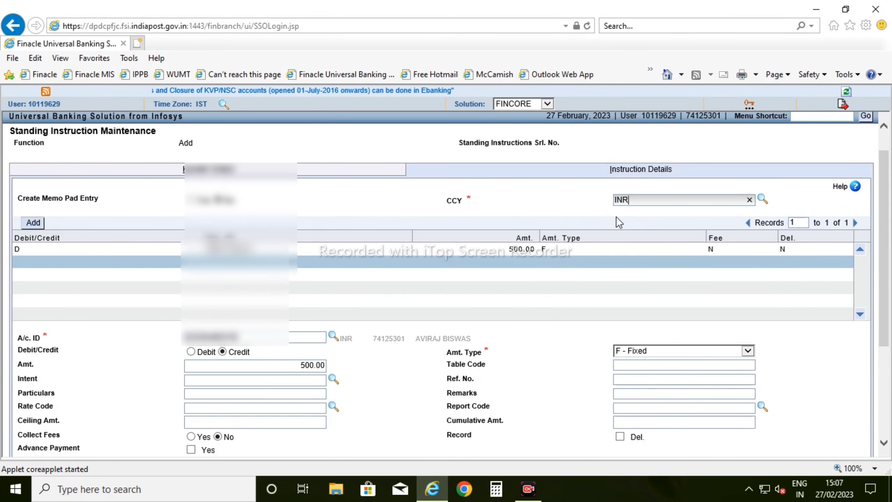
scroll(617, 216, down, 1)
key(Tab)
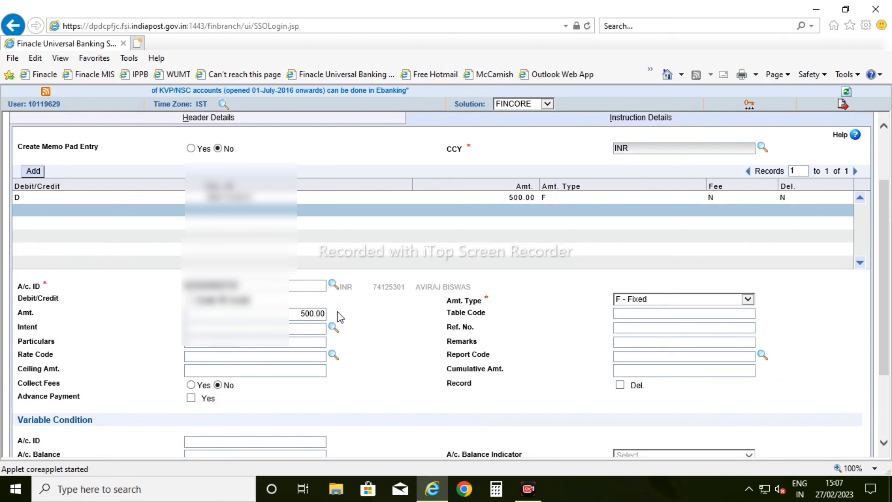
Validate the instruction so both the debit and credit rows are listed.
scroll(311, 329, down, 2)
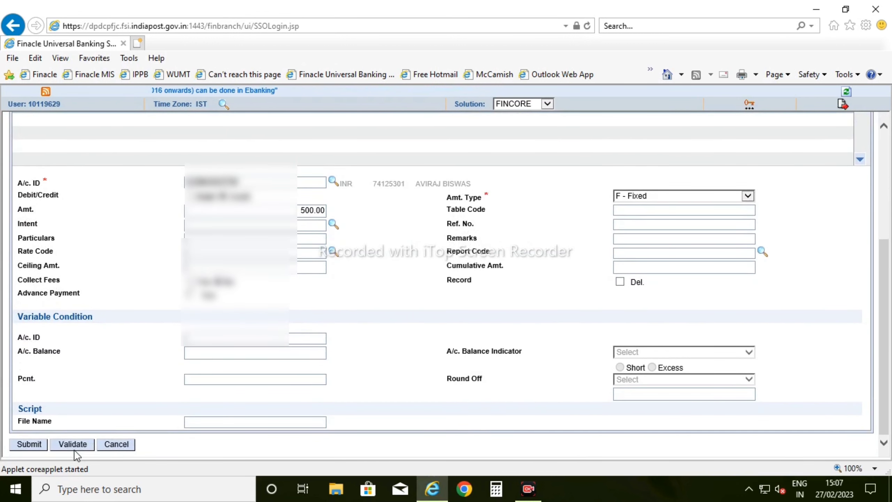
click(74, 445)
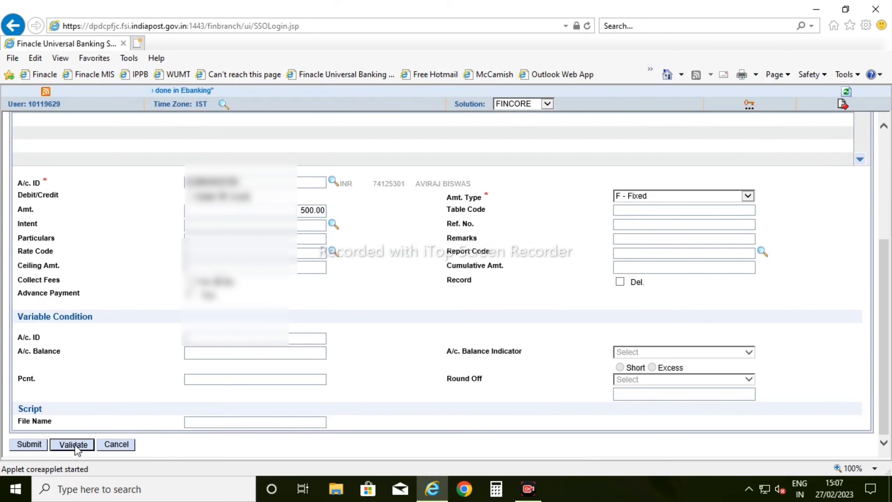
scroll(278, 354, down, 1)
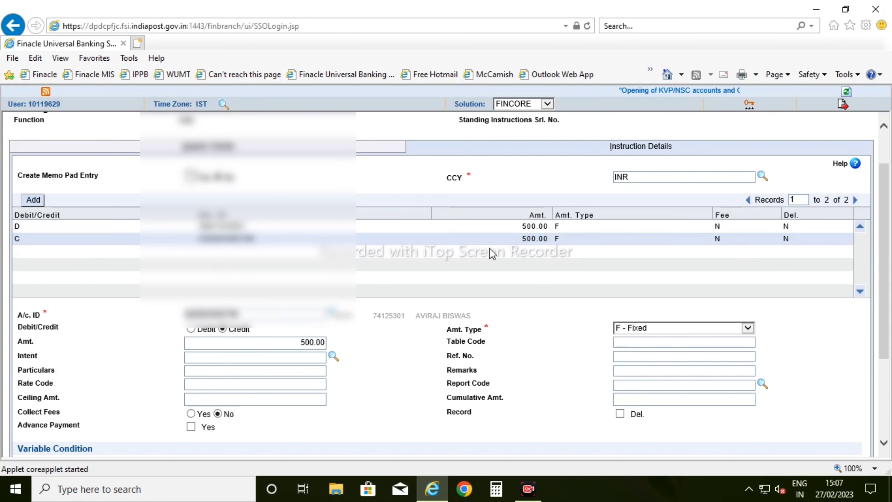
scroll(439, 285, down, 3)
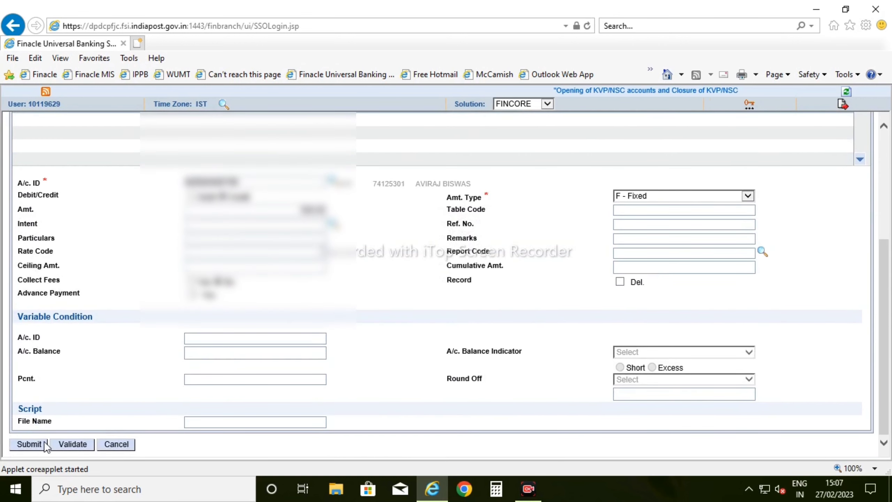
Submit standing instruction IN4265259 and accept the 'added successfully' message.
click(31, 444)
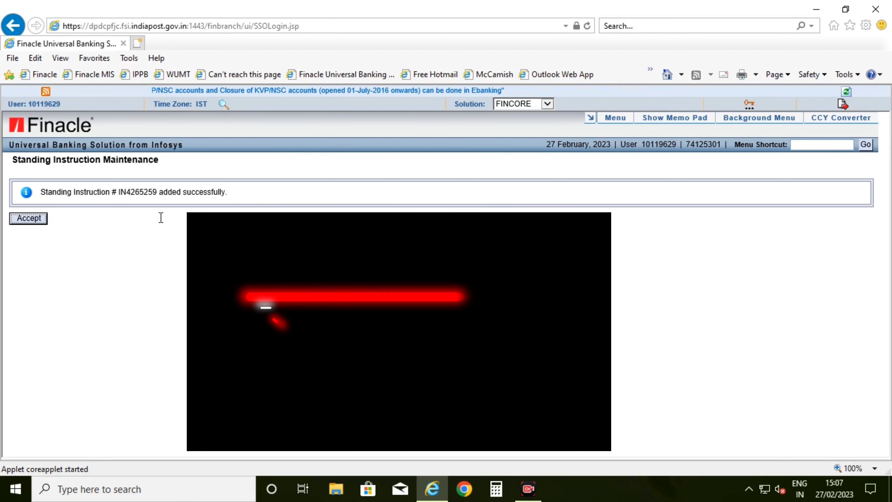
click(31, 219)
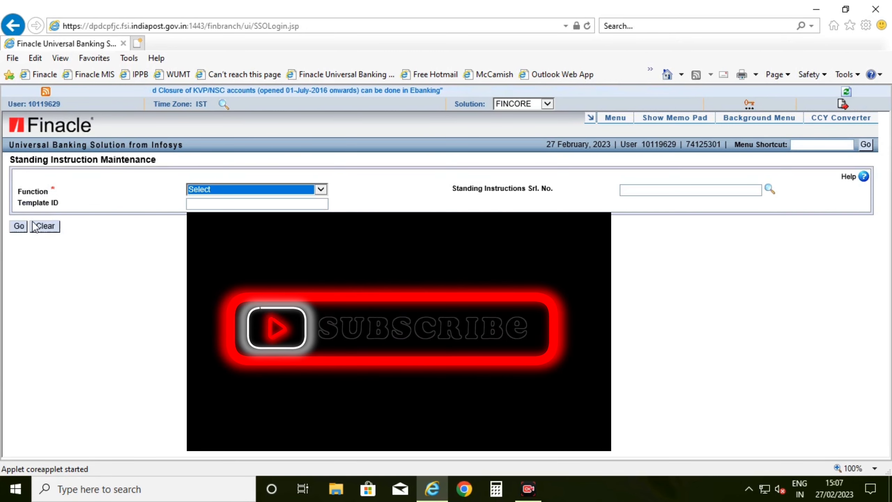
Log out, sign back in as the supervisor, and select the FINCORE solution.
click(843, 105)
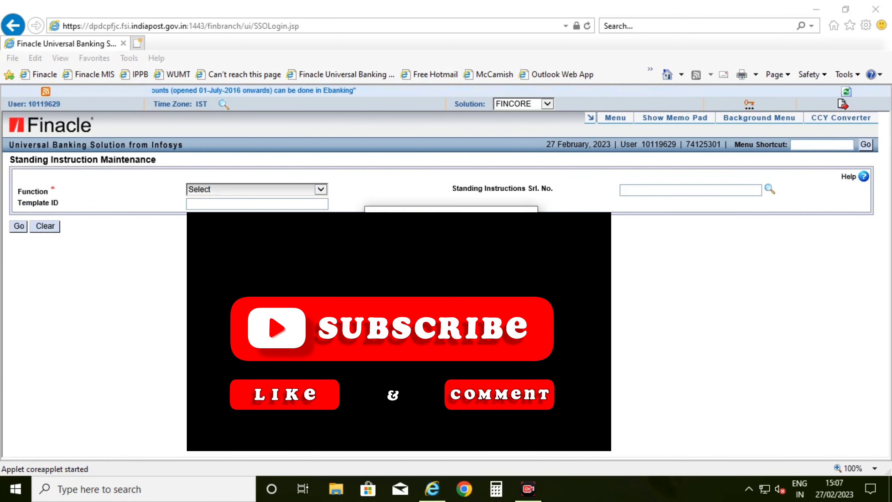
key(Return)
click(18, 175)
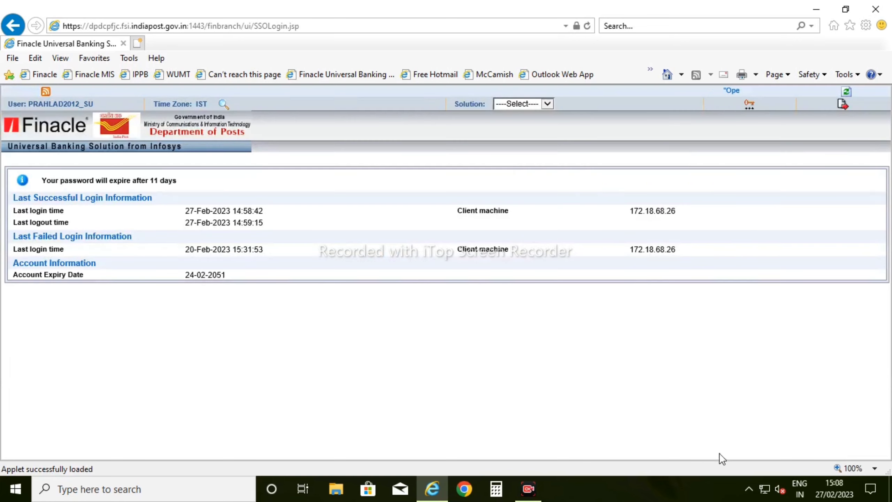
click(524, 115)
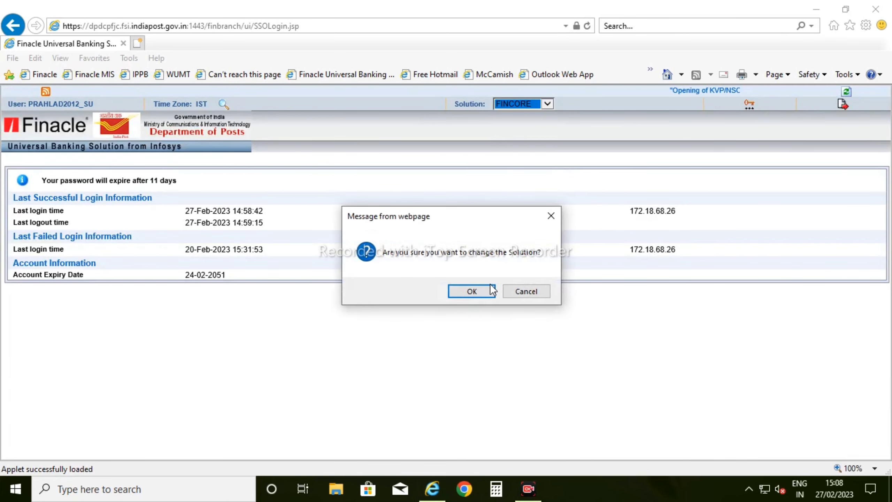
click(472, 291)
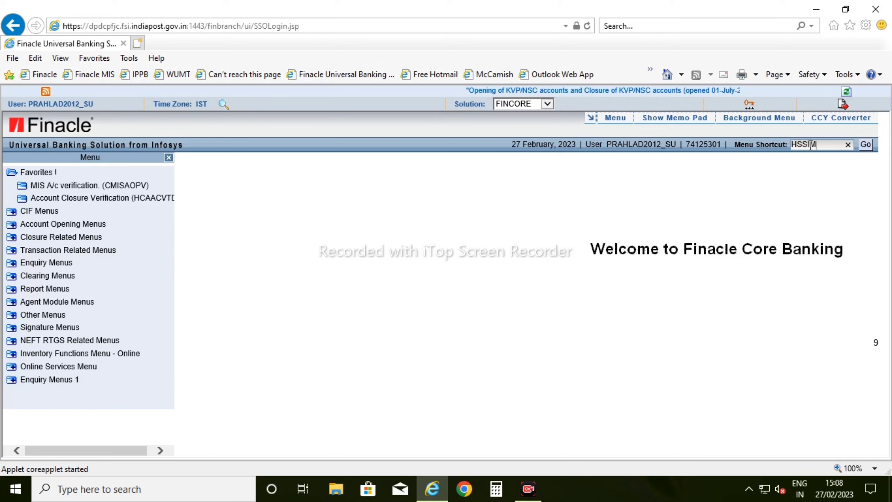
Open HSSIM in V - Verify mode for serial number IN4265259.
key(Return)
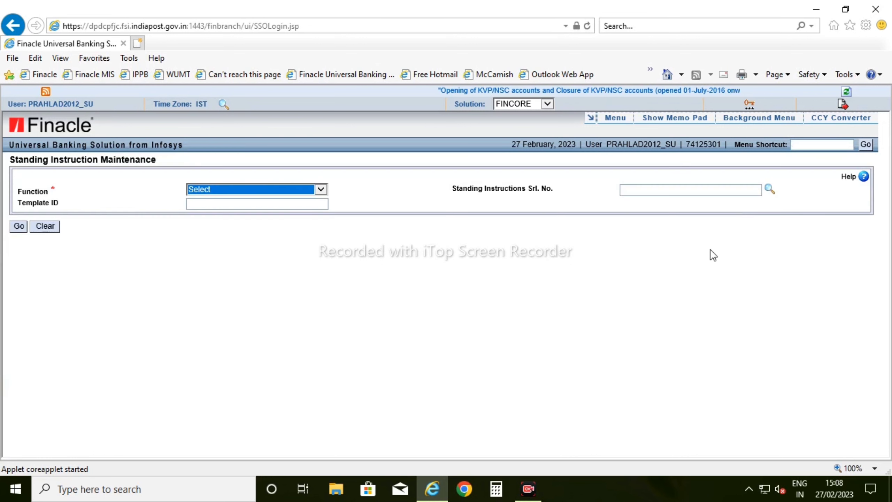
click(240, 190)
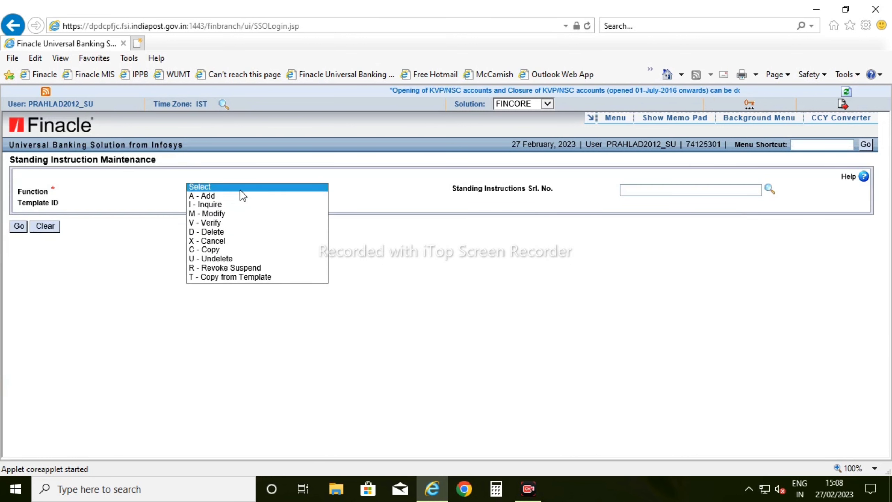
click(213, 226)
click(633, 190)
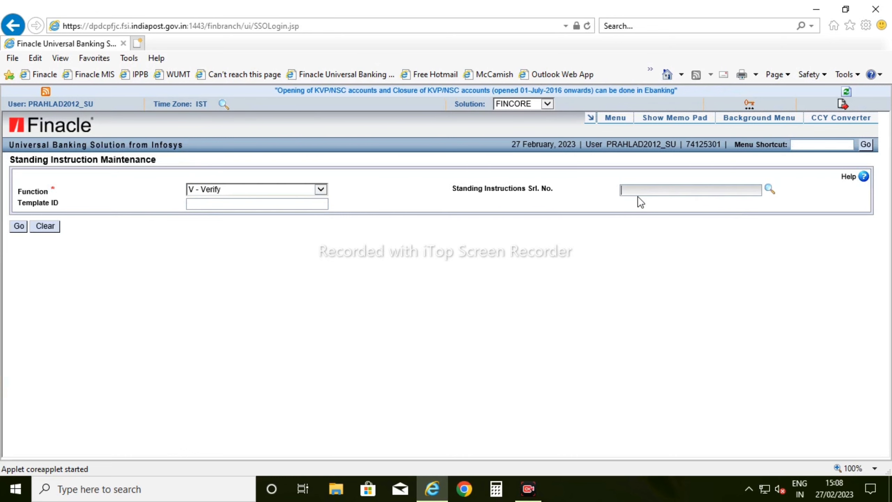
text(IN4)
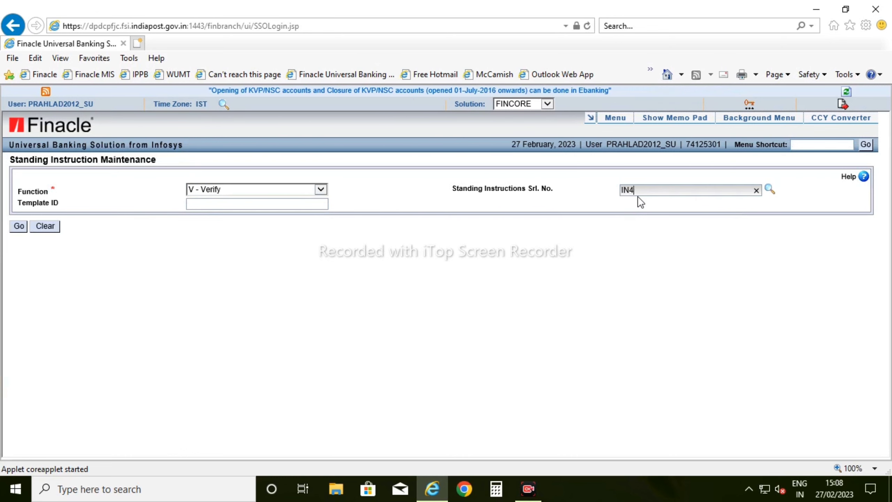
text(265259)
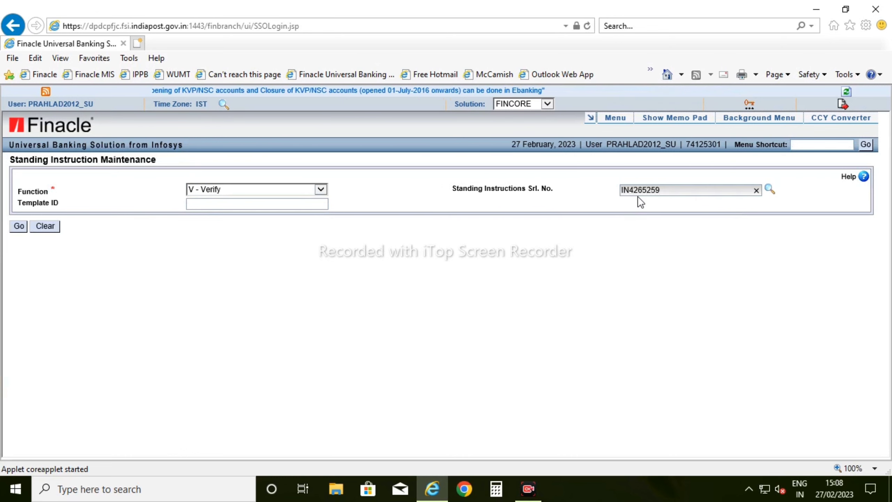
click(19, 226)
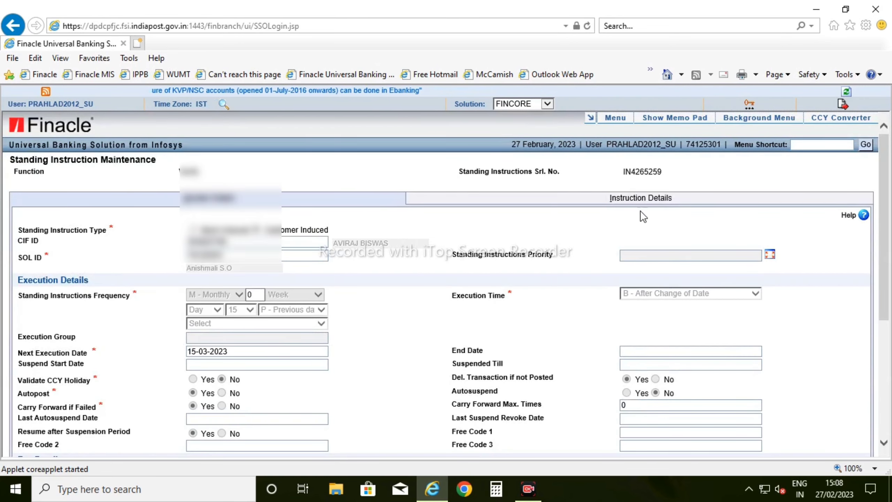
Review the debit and credit details of standing instruction IN4265259 on the Instruction Details tab.
scroll(453, 362, down, 4)
scroll(453, 361, up, 3)
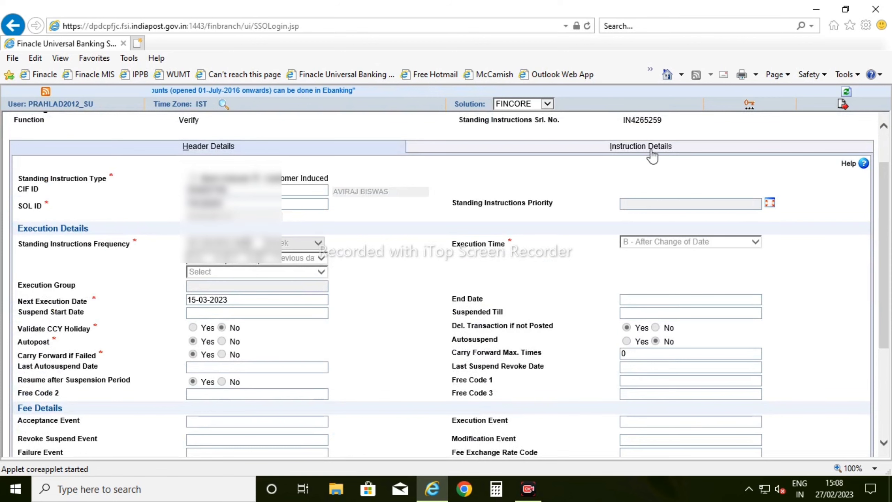
click(650, 151)
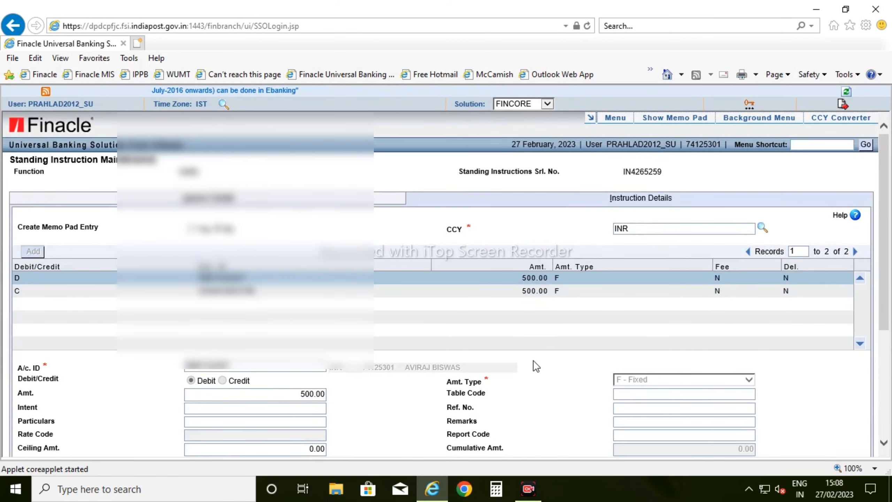
scroll(533, 360, down, 5)
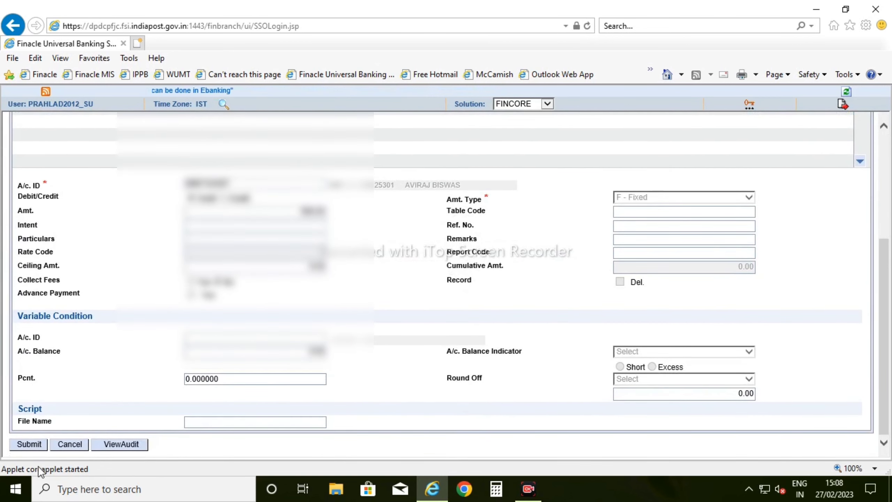
Submit and accept the verification of IN4265259, then log out of the supervisor session.
click(32, 445)
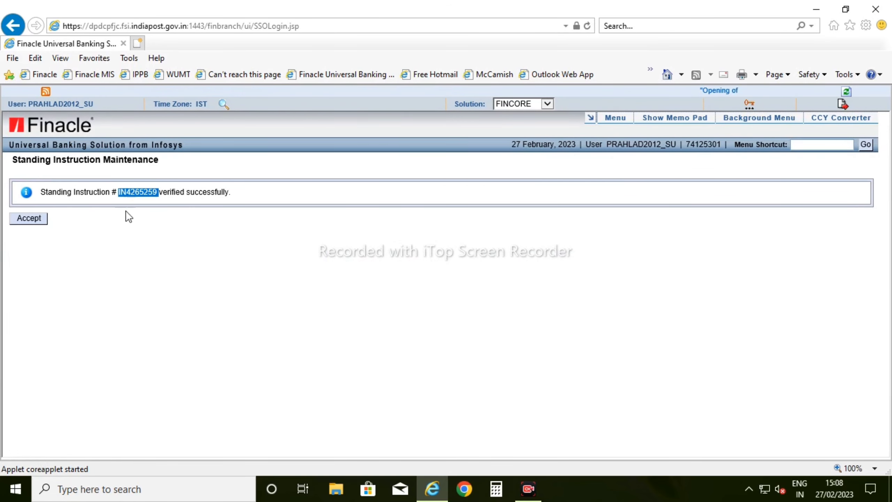
click(29, 218)
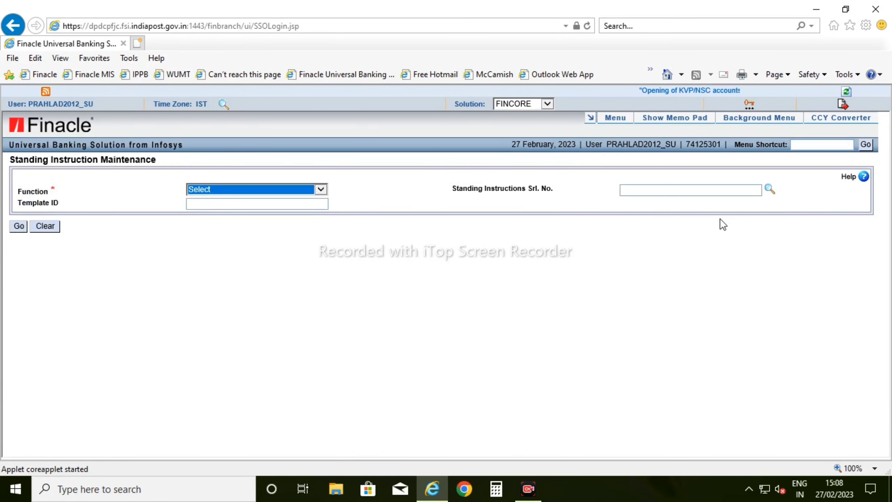
click(842, 104)
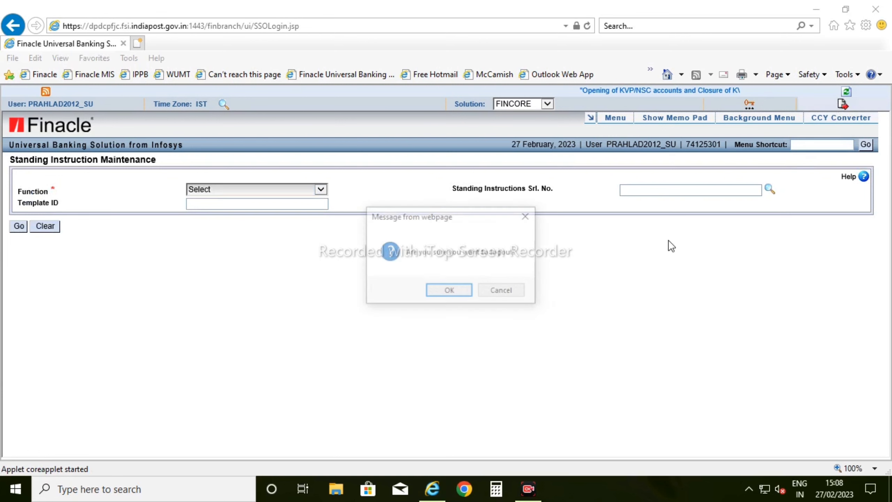
key(Return)
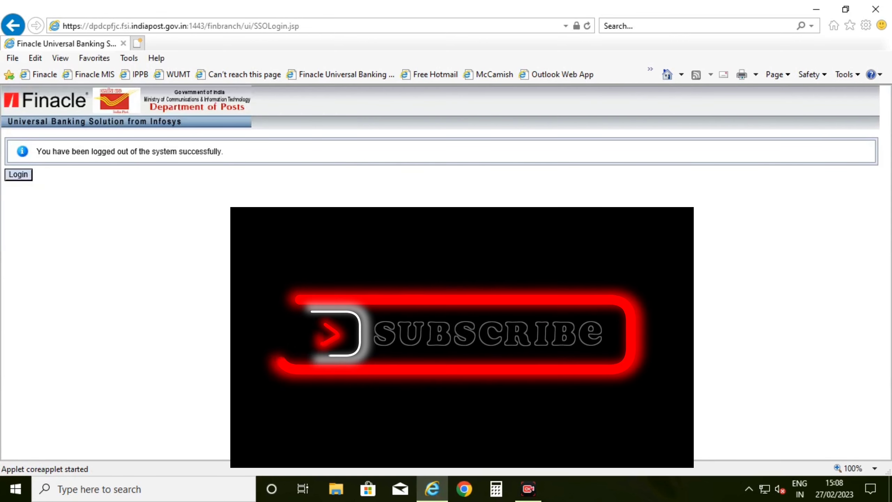